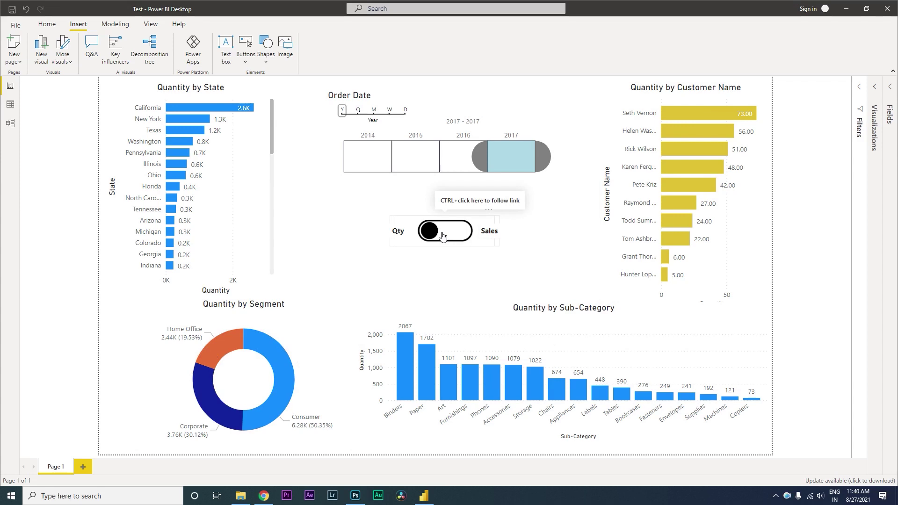
Step: Use the toggle to switch all charts from Quantity to Sales, then back to Quantity
{"action": "left_click", "coordinate": [436, 237], "text": "ctrl"}
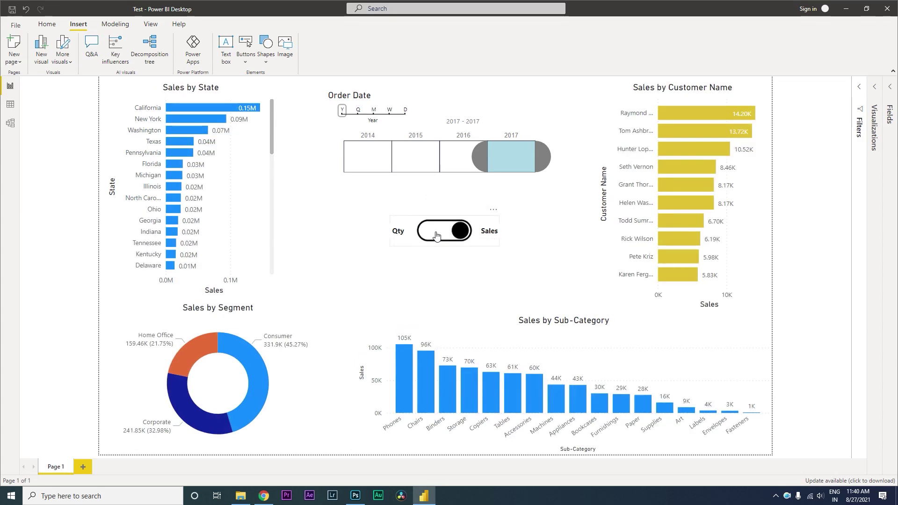
{"action": "mouse_move", "coordinate": [664, 120]}
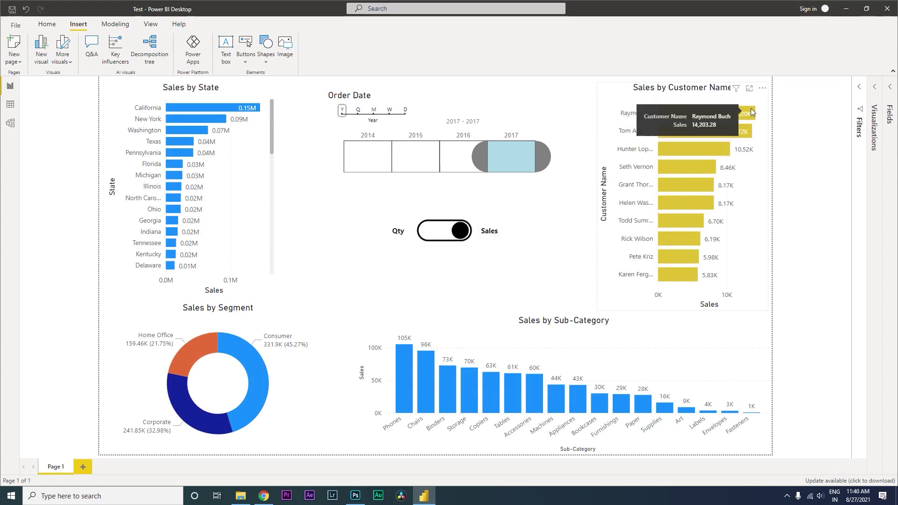
{"action": "mouse_move", "coordinate": [196, 108]}
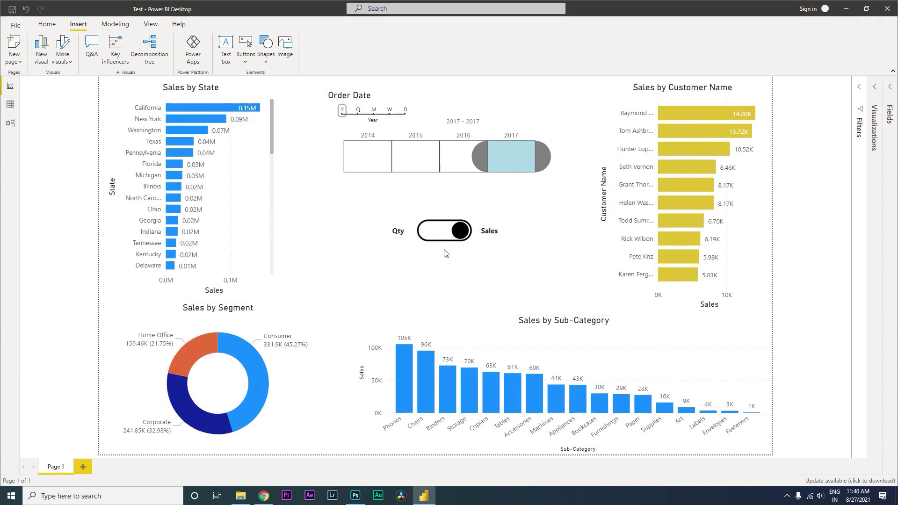
{"action": "left_click", "coordinate": [455, 235], "text": "ctrl"}
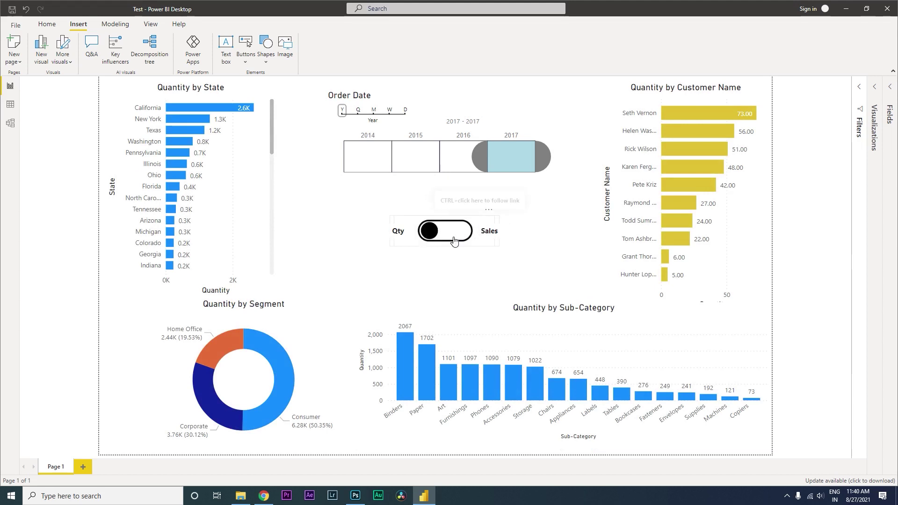
Step: In Chrome, preview the free Findicons toggle switch icon from the 'toggle' image results
{"action": "left_click", "coordinate": [264, 495]}
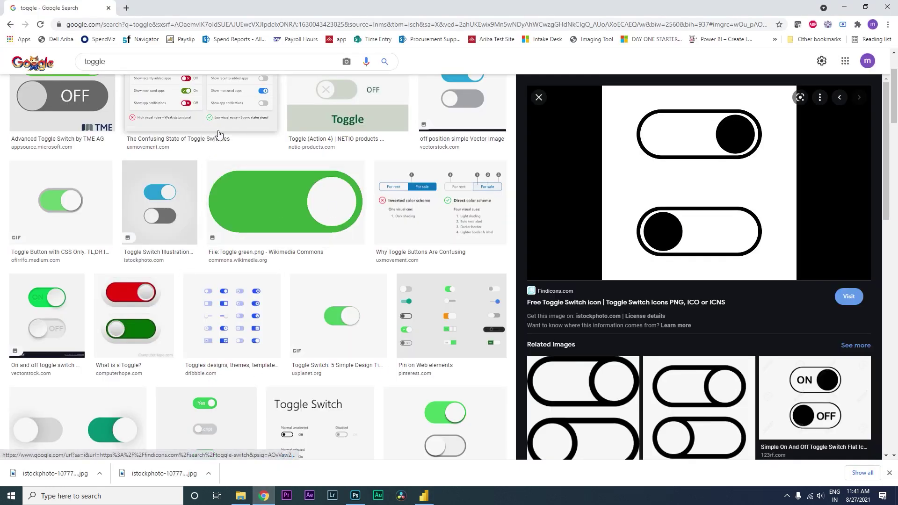
{"action": "left_click", "coordinate": [127, 64]}
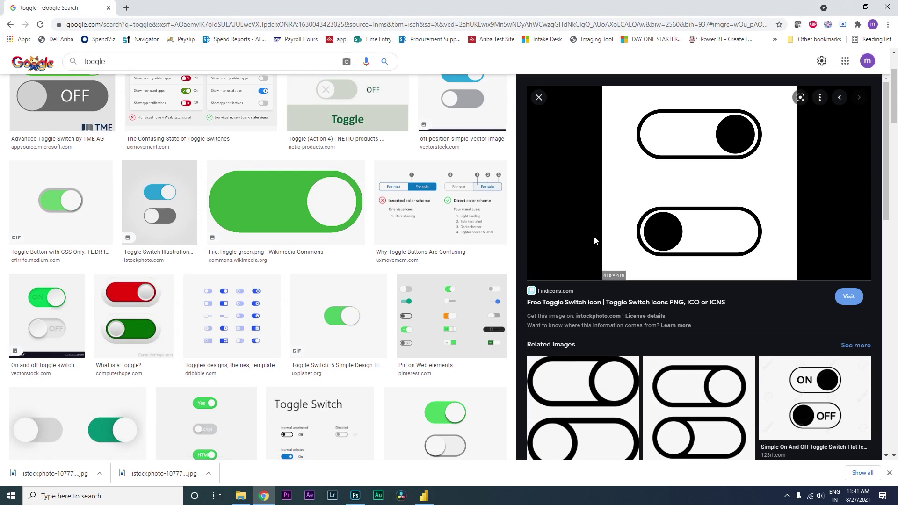
{"action": "left_click_drag", "start_coordinate": [887, 146], "coordinate": [891, 268]}
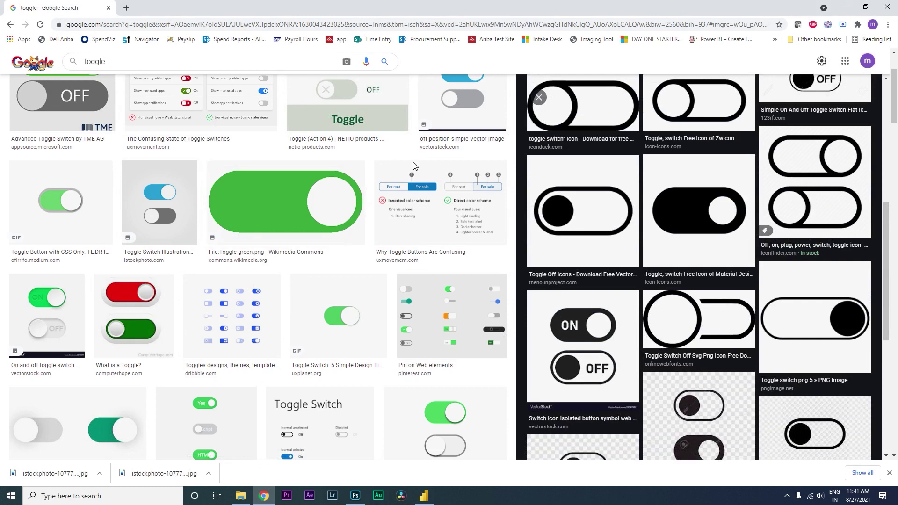
{"action": "left_click", "coordinate": [815, 196]}
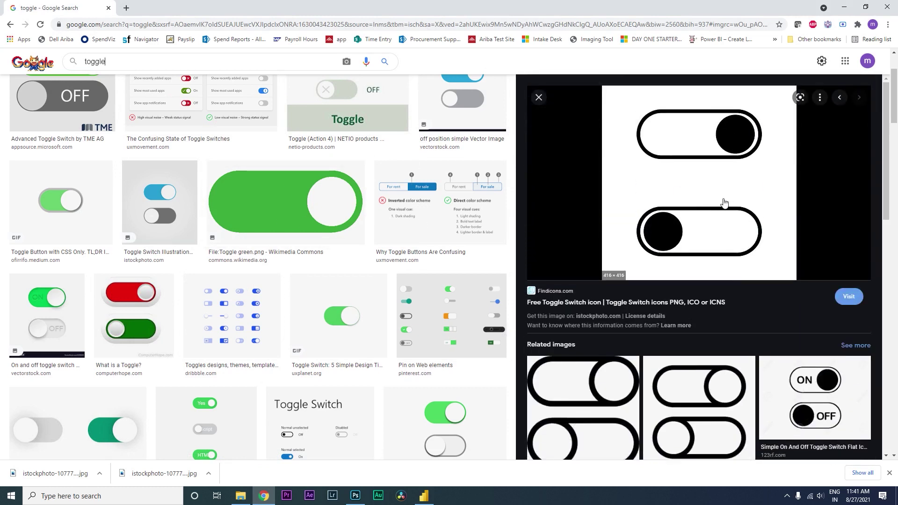
{"action": "key", "text": "alt+Tab"}
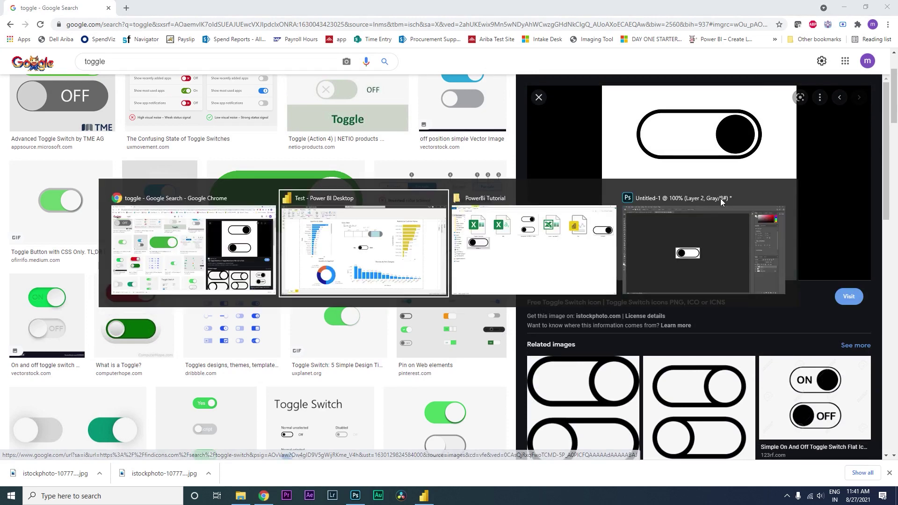
Step: Select the Untitled-1 and Untitled-2 toggle images in the PowerBi Tutorial folder, then return to Power BI
{"action": "key", "text": "alt+Tab"}
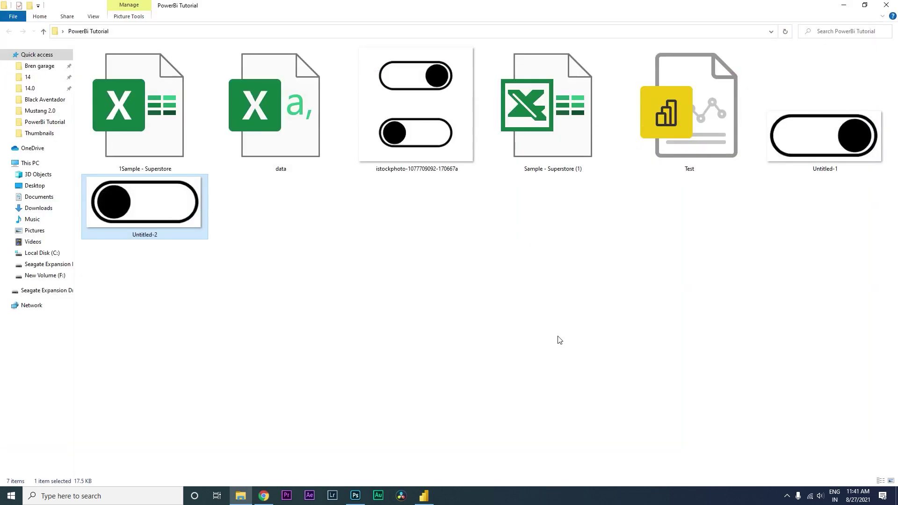
{"action": "left_click", "coordinate": [438, 136]}
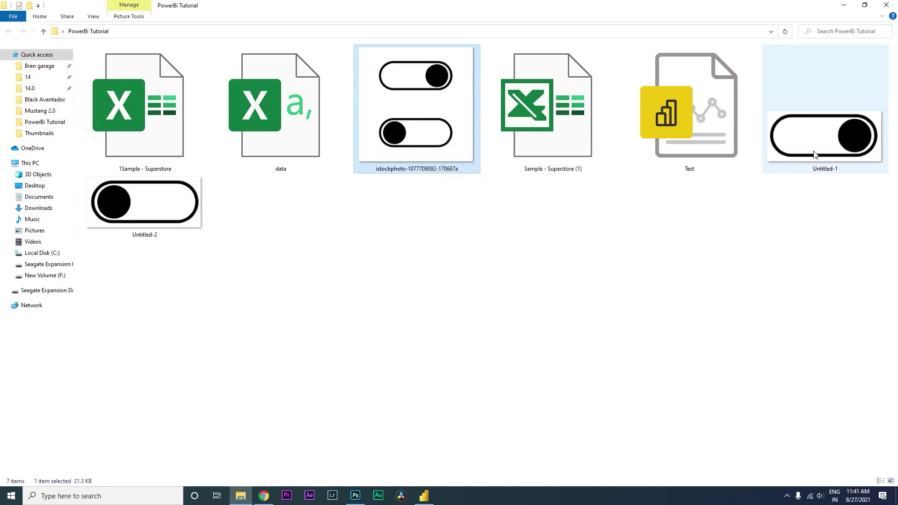
{"action": "left_click", "coordinate": [795, 155]}
{"action": "left_click", "coordinate": [159, 227], "text": "ctrl"}
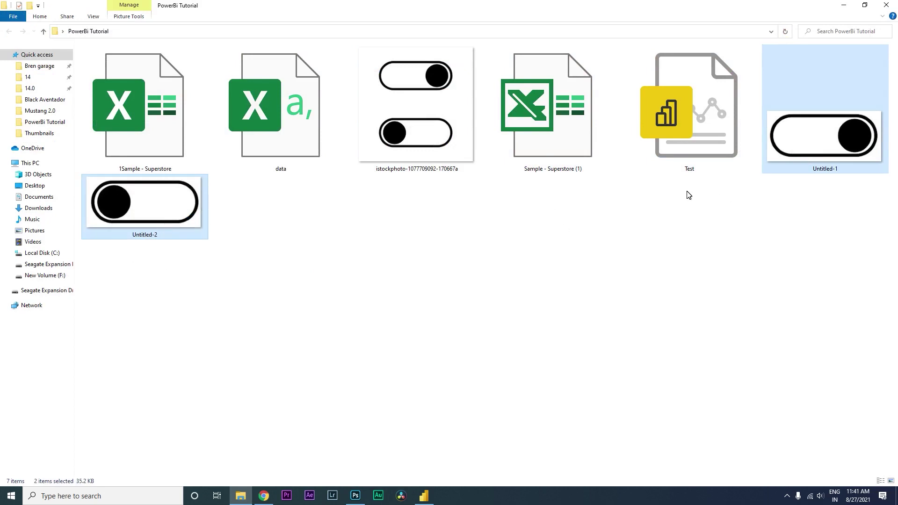
{"action": "key", "text": "alt+Tab"}
{"action": "key", "text": "alt+Tab"}
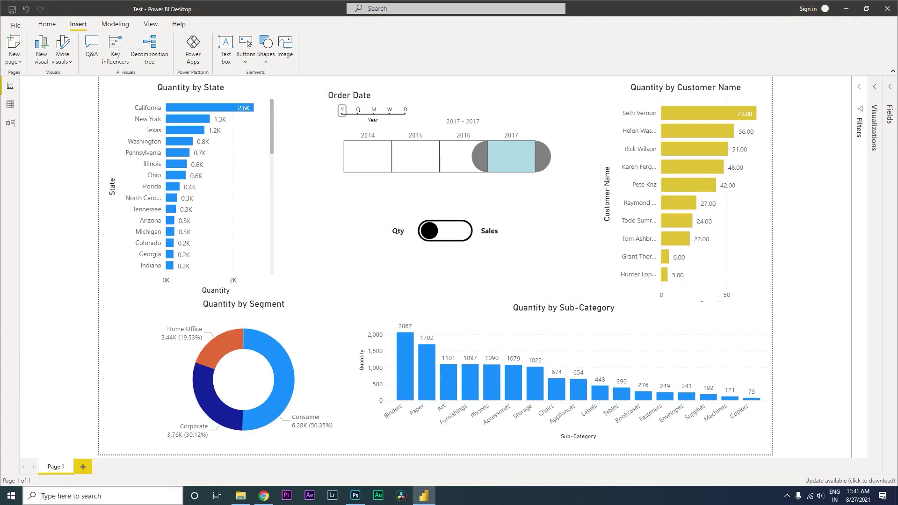
Step: Add Page 2, then on Page 1 select and copy all charts and the Order Date slicer except the toggle
{"action": "left_click", "coordinate": [83, 467]}
{"action": "left_click", "coordinate": [54, 467]}
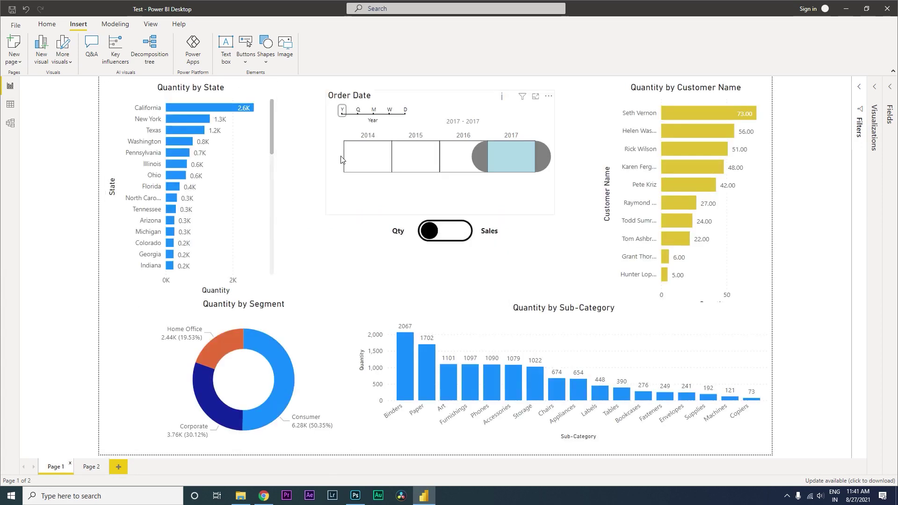
{"action": "left_click", "coordinate": [236, 96]}
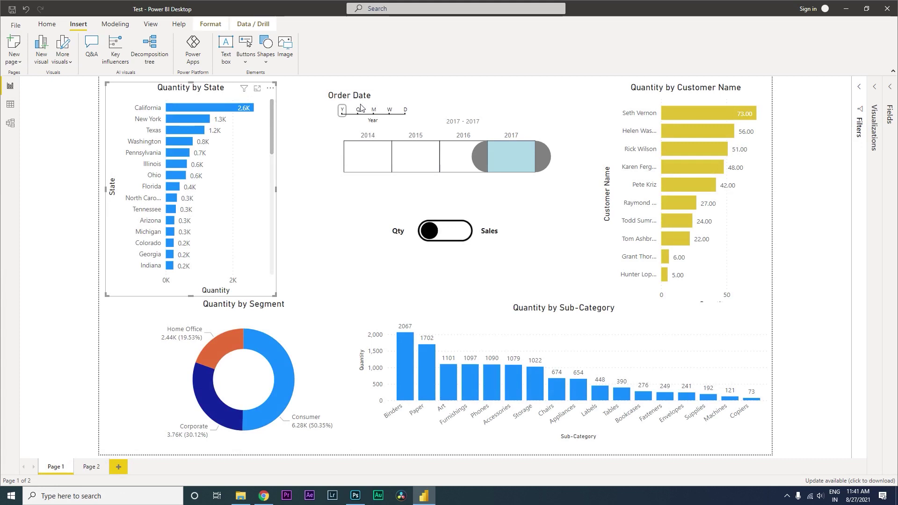
{"action": "left_click", "coordinate": [408, 111]}
{"action": "left_click", "coordinate": [461, 315]}
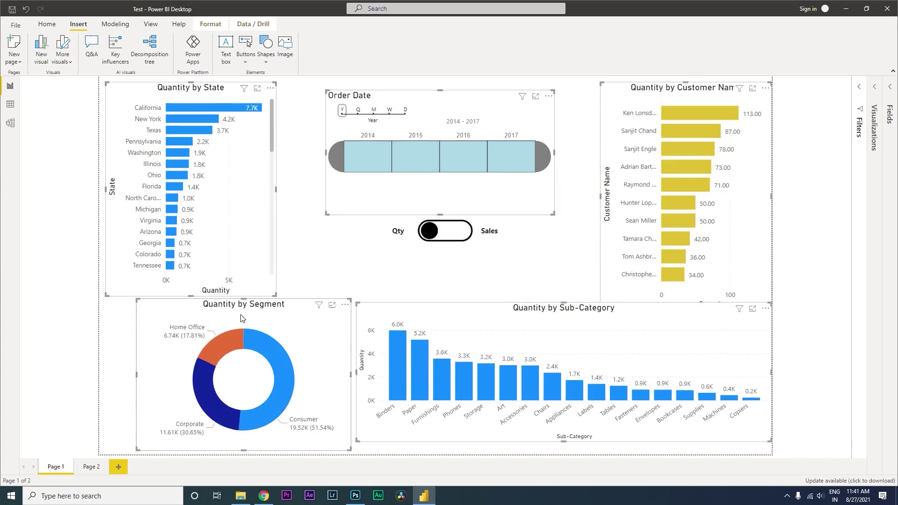
Step: Paste the visuals onto Page 2 unsynced, filter the slicer to 2017 and move it up-right
{"action": "left_click", "coordinate": [97, 472]}
{"action": "key", "text": "ctrl+v"}
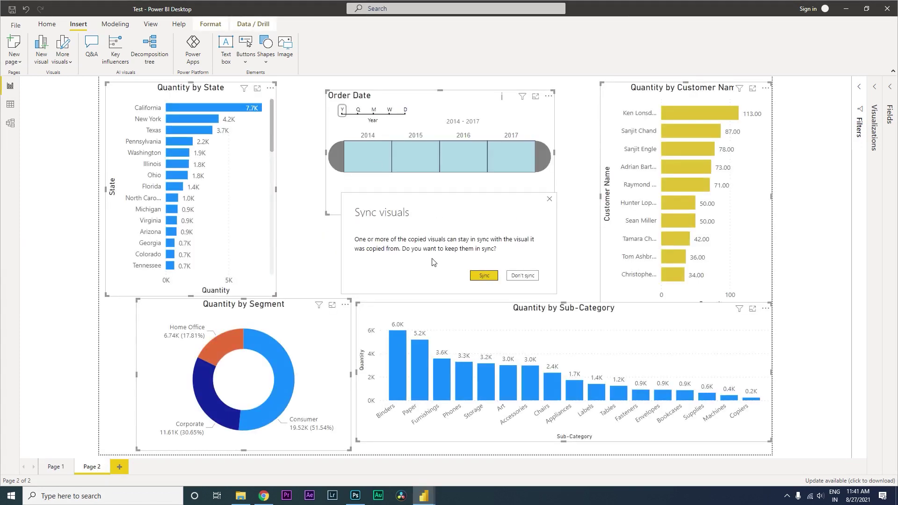
{"action": "left_click", "coordinate": [527, 277]}
{"action": "left_click", "coordinate": [528, 174]}
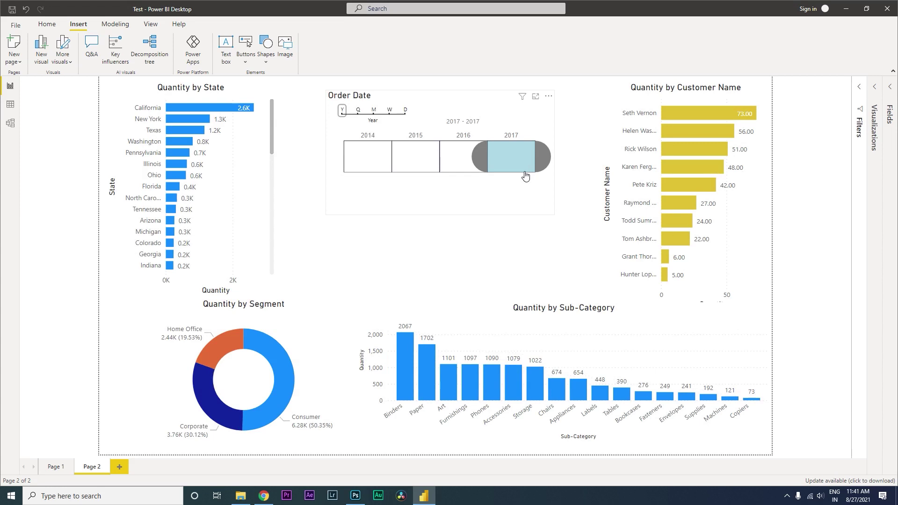
{"action": "left_click_drag", "start_coordinate": [439, 104], "coordinate": [465, 97]}
Step: Nudge the Order Date slicer on Page 2 slightly left and deselect it
{"action": "left_click", "coordinate": [410, 229]}
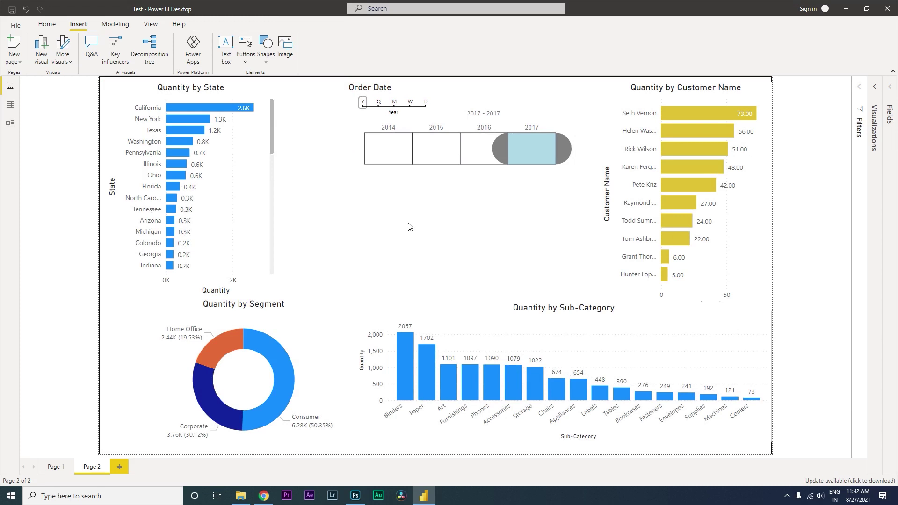
{"action": "mouse_move", "coordinate": [439, 92]}
{"action": "left_mouse_down"}
{"action": "mouse_move", "coordinate": [417, 90]}
{"action": "mouse_move", "coordinate": [423, 97]}
{"action": "left_mouse_up"}
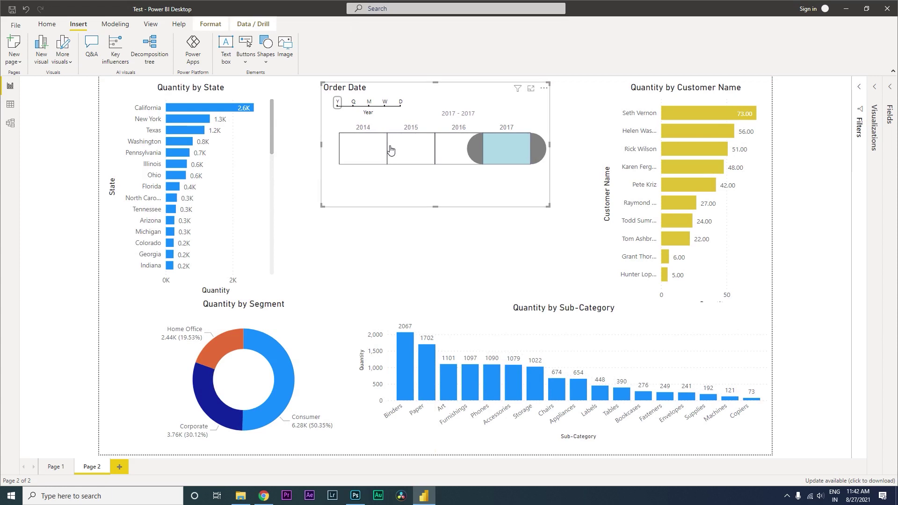
{"action": "left_click", "coordinate": [398, 228]}
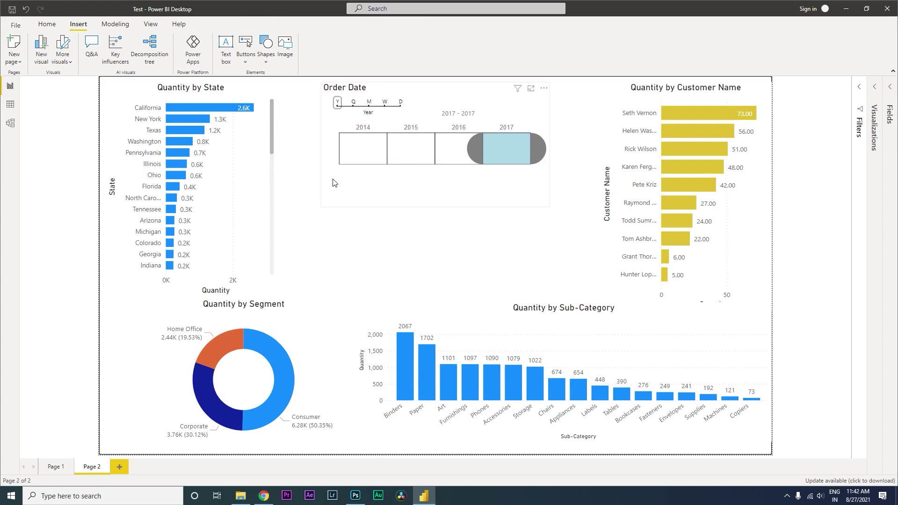
{"action": "left_click", "coordinate": [285, 52]}
Step: Insert the Untitled-1 and Untitled-2 toggle images onto Page 2
{"action": "left_click", "coordinate": [285, 51]}
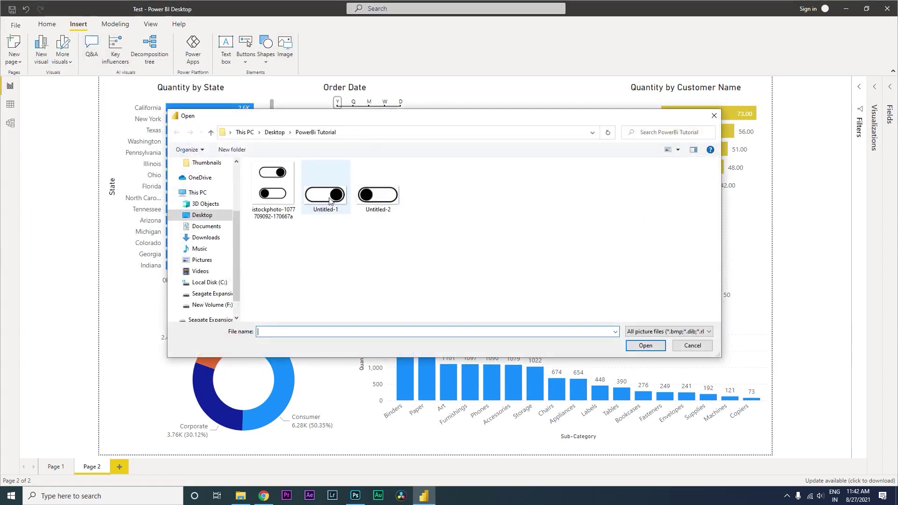
{"action": "double_click", "coordinate": [326, 206]}
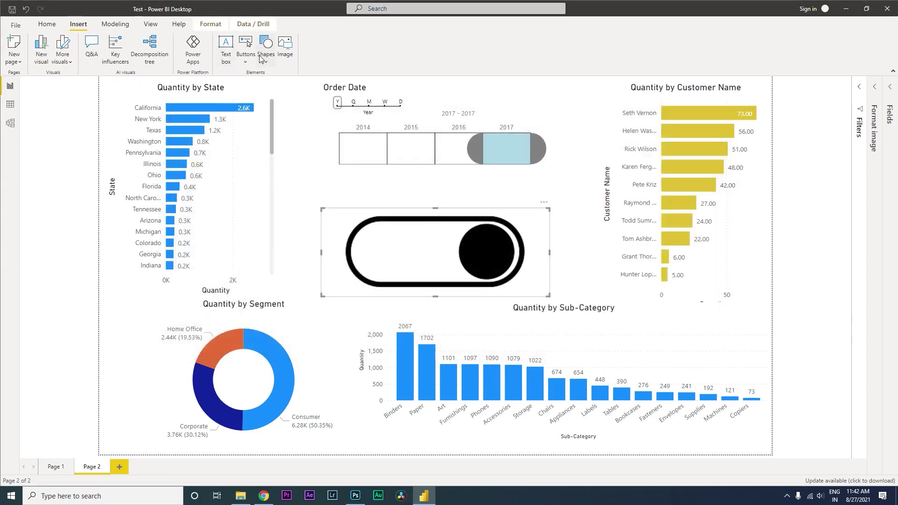
{"action": "left_click", "coordinate": [285, 51]}
{"action": "double_click", "coordinate": [377, 184]}
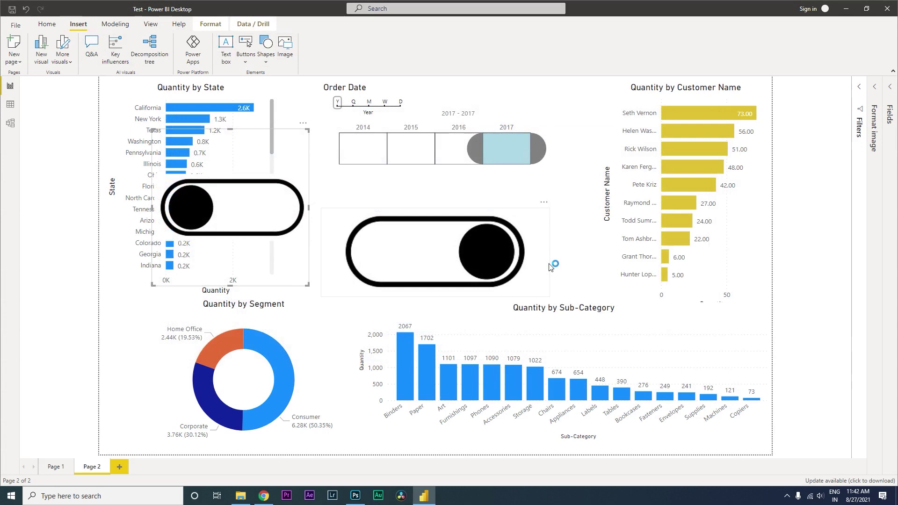
Step: Shrink both toggle images and stack them on top of each other at the page centre
{"action": "left_click_drag", "start_coordinate": [276, 213], "coordinate": [657, 257]}
{"action": "left_click", "coordinate": [420, 259]}
{"action": "left_click_drag", "start_coordinate": [323, 211], "coordinate": [417, 246]}
{"action": "left_click_drag", "start_coordinate": [479, 278], "coordinate": [376, 221]}
{"action": "left_click", "coordinate": [619, 256]}
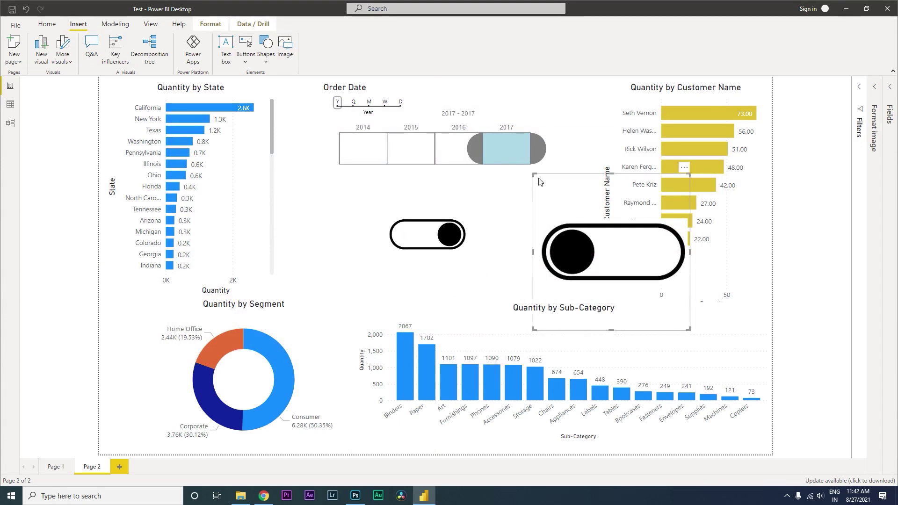
{"action": "left_click_drag", "start_coordinate": [555, 204], "coordinate": [601, 267]}
{"action": "left_click_drag", "start_coordinate": [668, 311], "coordinate": [448, 259]}
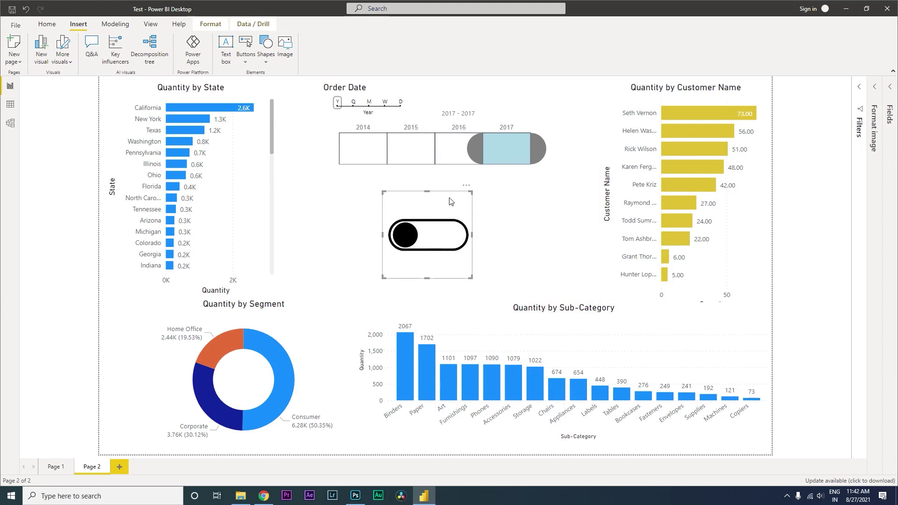
Step: Show the Selection pane and test hiding and showing each toggle image layer
{"action": "left_click", "coordinate": [150, 25]}
{"action": "left_click", "coordinate": [408, 55]}
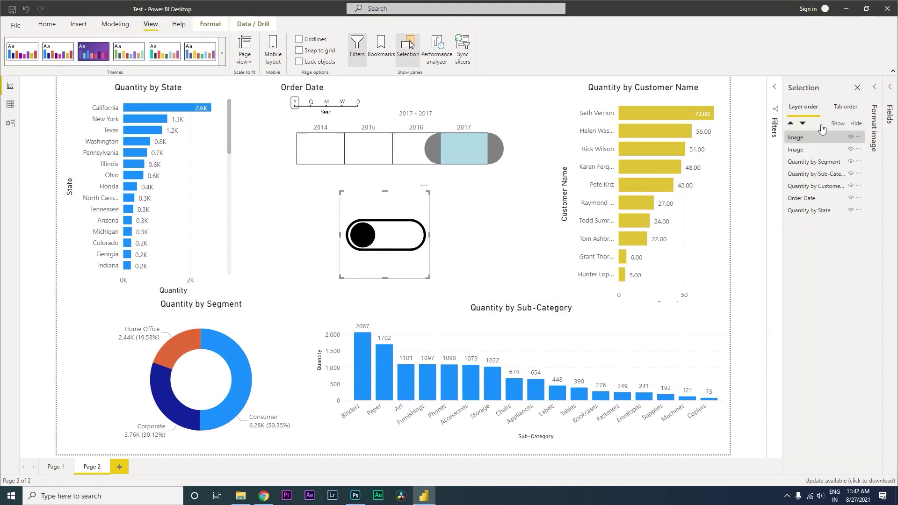
{"action": "left_click", "coordinate": [851, 137]}
{"action": "left_click", "coordinate": [851, 150]}
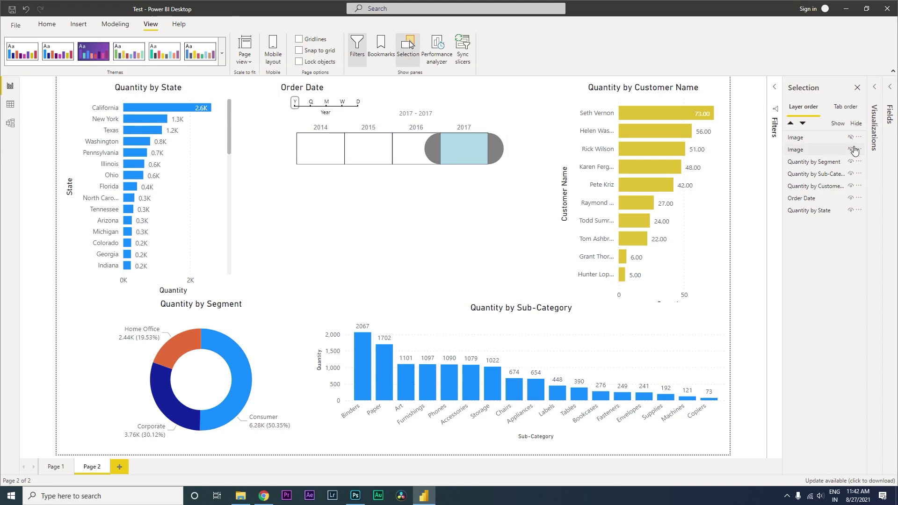
{"action": "left_click", "coordinate": [851, 137]}
{"action": "left_click", "coordinate": [851, 150]}
Step: Resize the top toggle image from top and bottom and realign it over the other one
{"action": "left_click", "coordinate": [392, 245]}
{"action": "left_click_drag", "start_coordinate": [393, 243], "coordinate": [481, 243]}
{"action": "left_click_drag", "start_coordinate": [473, 195], "coordinate": [473, 215]}
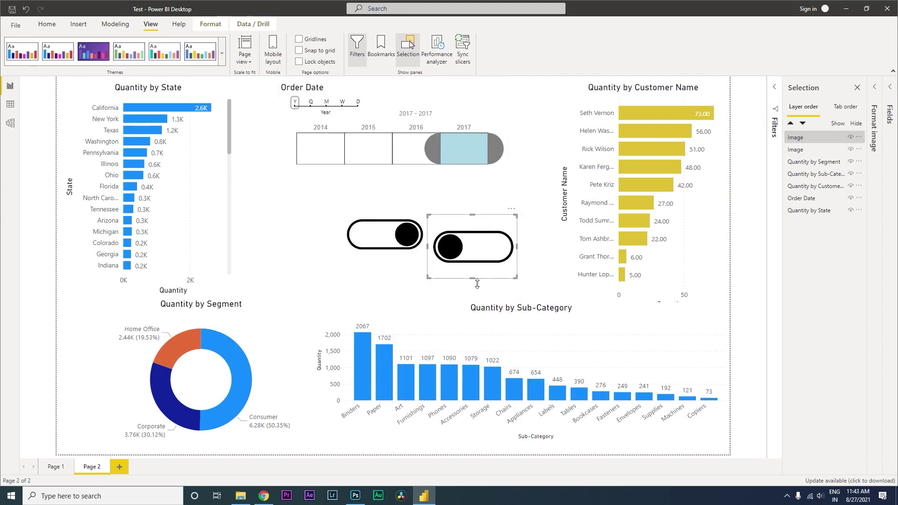
{"action": "left_click_drag", "start_coordinate": [474, 282], "coordinate": [473, 255]}
{"action": "left_click_drag", "start_coordinate": [433, 230], "coordinate": [344, 230]}
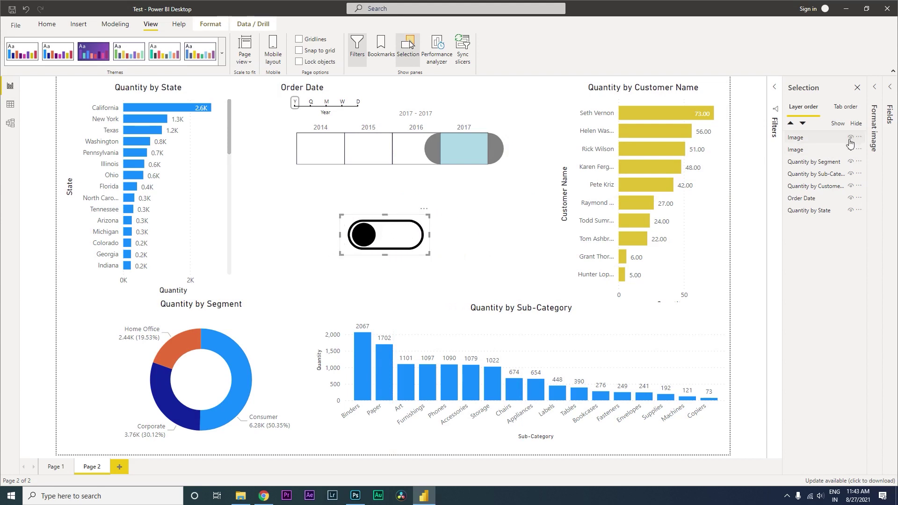
{"action": "left_click", "coordinate": [801, 139]}
Step: Rename the two Image layers to Qty and Sales
{"action": "double_click", "coordinate": [801, 138]}
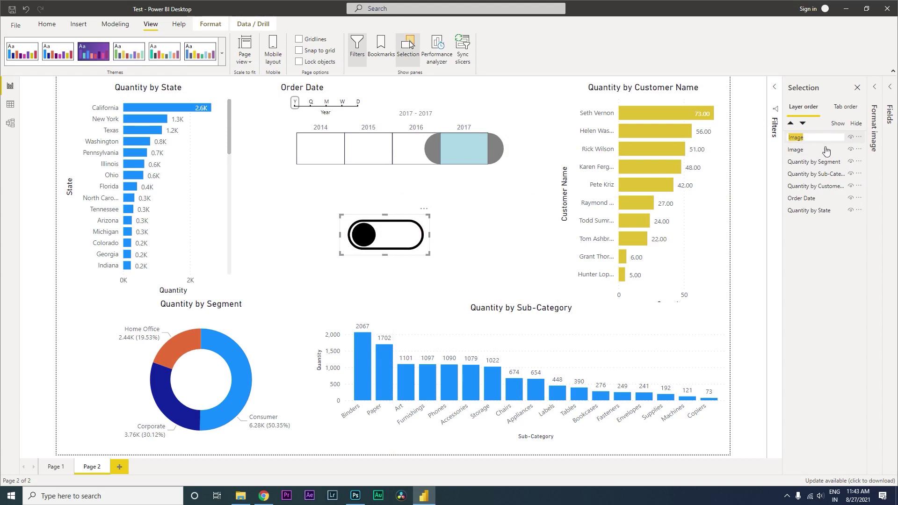
{"action": "type", "text": "O"}
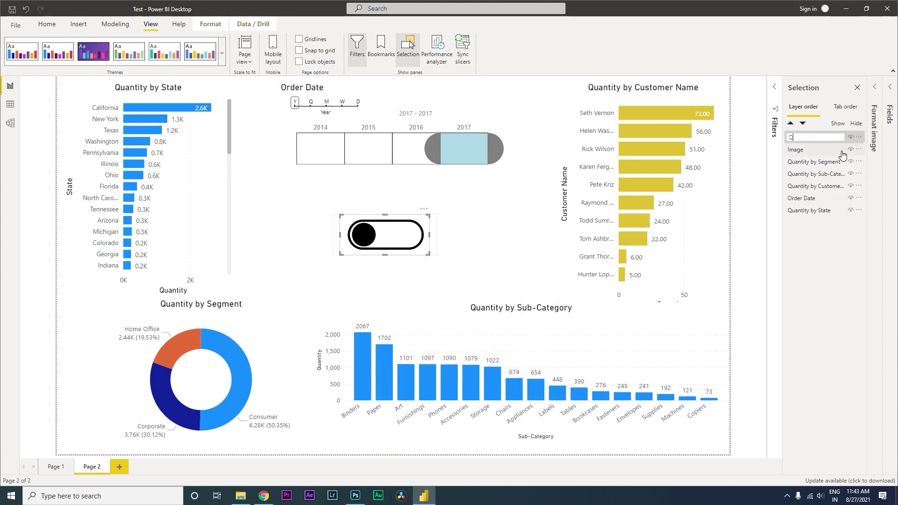
{"action": "key", "text": "Return"}
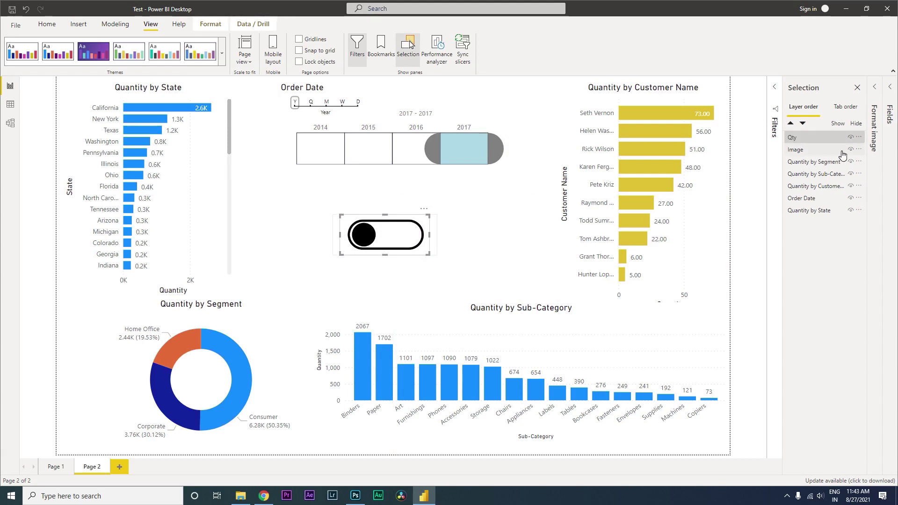
{"action": "double_click", "coordinate": [802, 151]}
{"action": "type", "text": "Sales"}
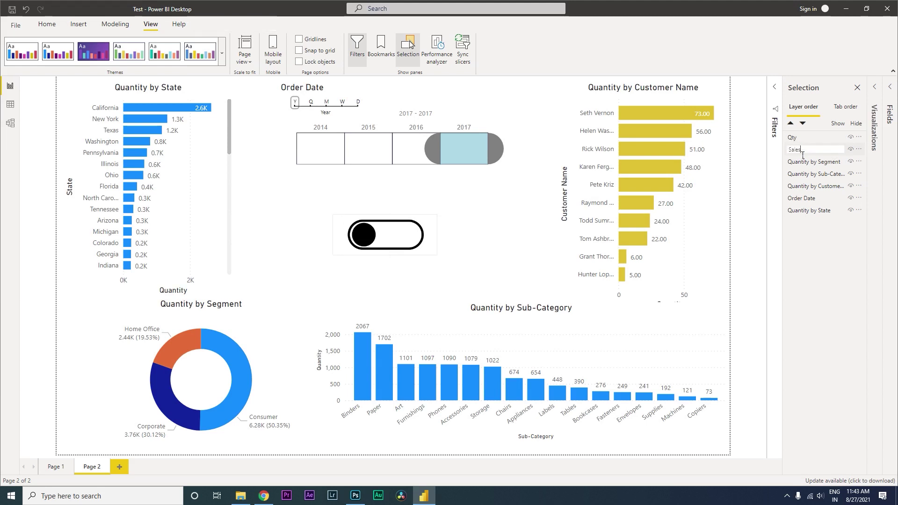
{"action": "key", "text": "Return"}
Step: Toggle the Qty and Sales images' visibility to check each switch position shows alone
{"action": "left_click", "coordinate": [850, 138]}
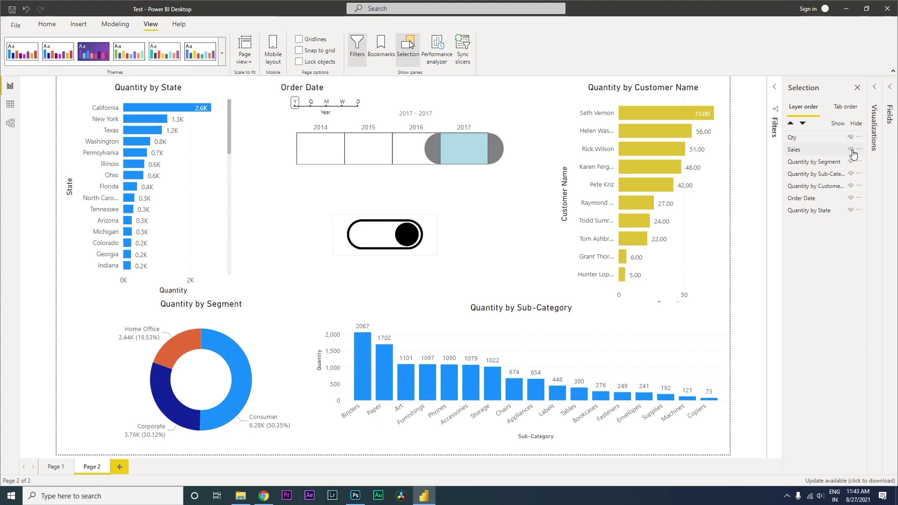
{"action": "left_click", "coordinate": [851, 149]}
{"action": "left_click", "coordinate": [851, 138]}
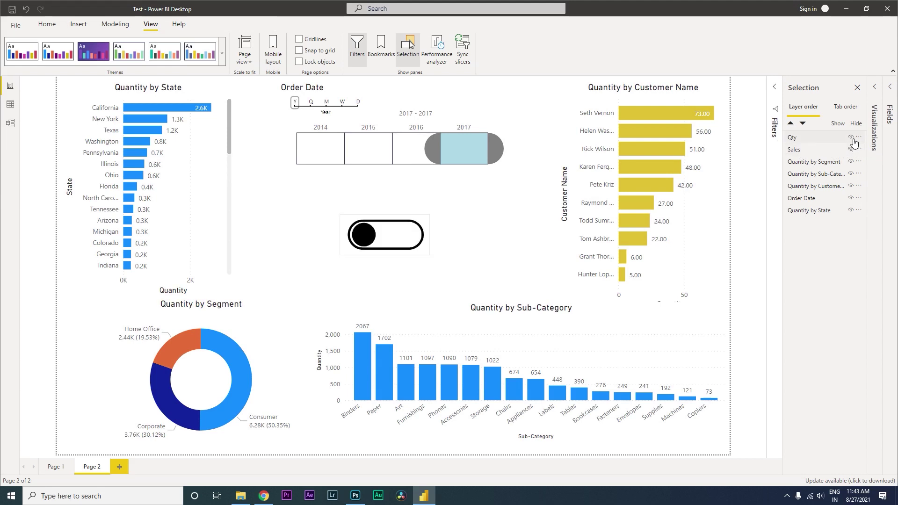
{"action": "left_click", "coordinate": [851, 138]}
{"action": "left_click", "coordinate": [852, 139]}
{"action": "left_click", "coordinate": [851, 138]}
{"action": "left_click", "coordinate": [852, 149]}
{"action": "left_click", "coordinate": [851, 149]}
{"action": "left_click", "coordinate": [851, 137]}
{"action": "left_click", "coordinate": [189, 92]}
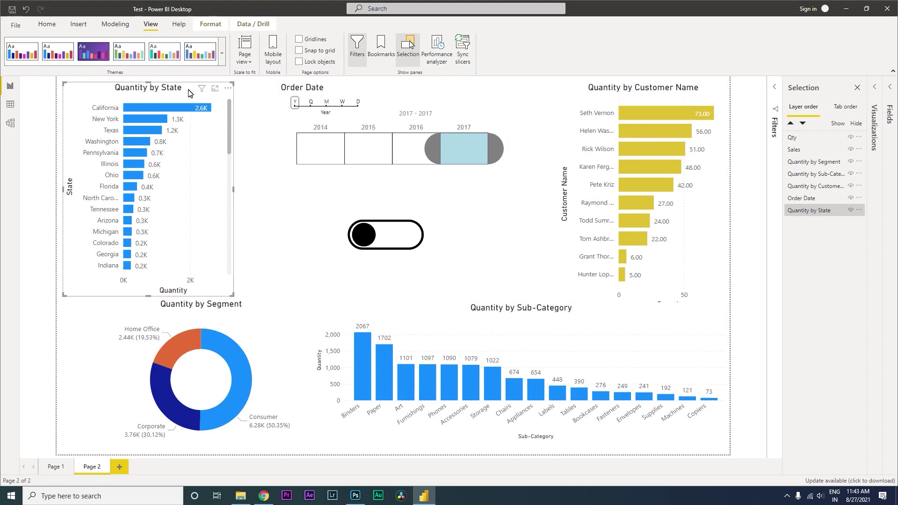
Step: Duplicate the Quantity by State chart over the original and change its value to Sales
{"action": "key", "text": "ctrl+c"}
{"action": "key", "text": "ctrl+v"}
{"action": "left_click_drag", "start_coordinate": [98, 96], "coordinate": [116, 94]}
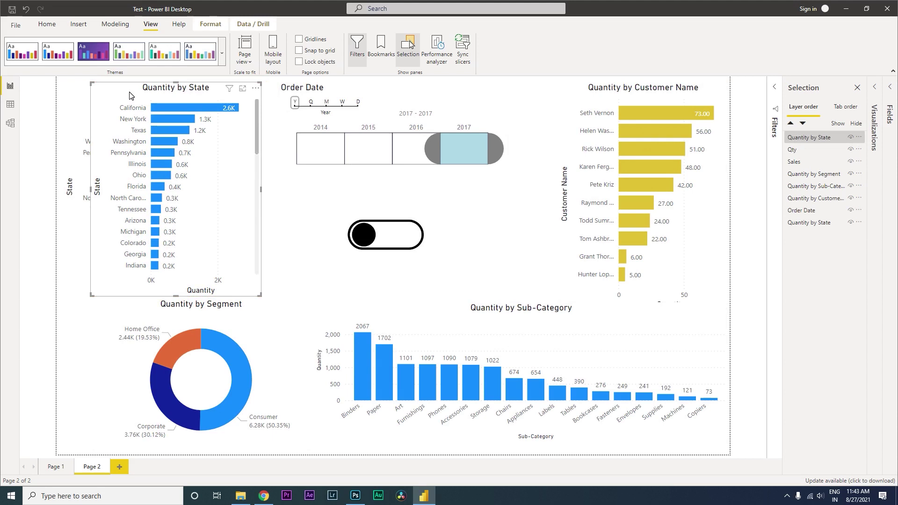
{"action": "left_click_drag", "start_coordinate": [123, 95], "coordinate": [104, 94]}
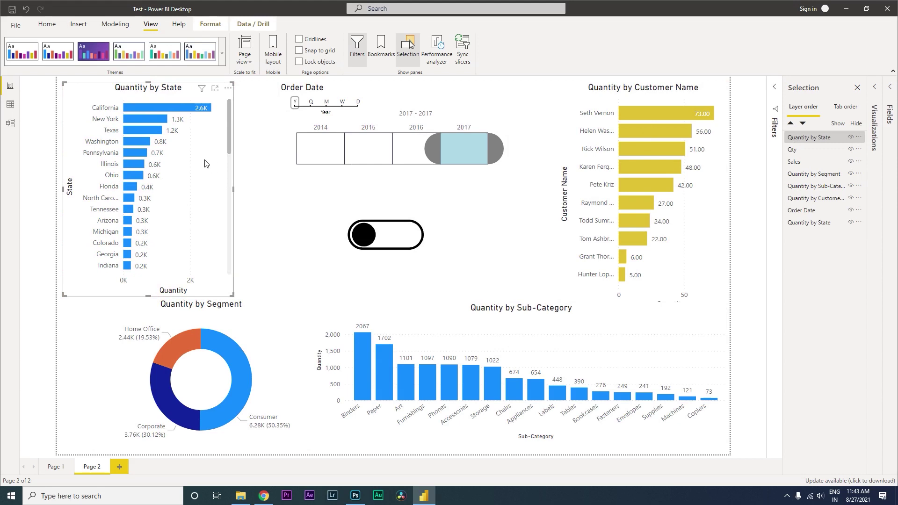
{"action": "left_click", "coordinate": [893, 91]}
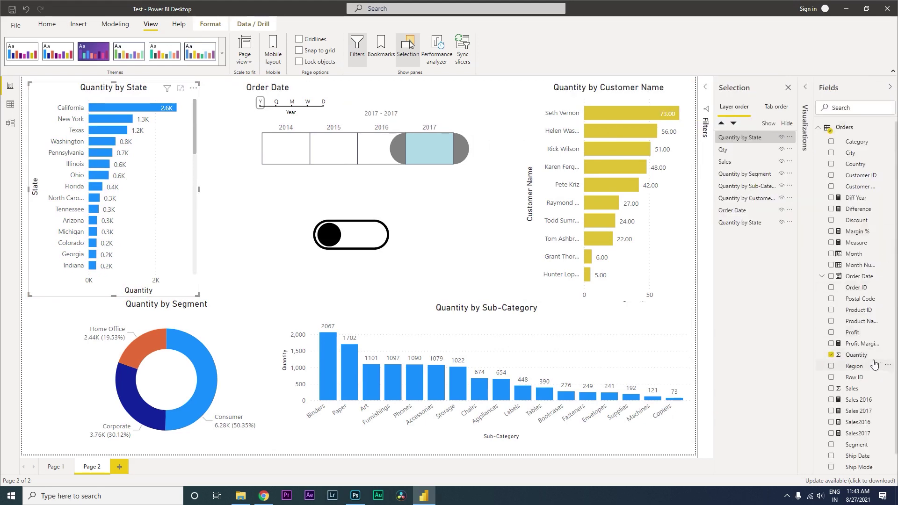
{"action": "left_click", "coordinate": [805, 89]}
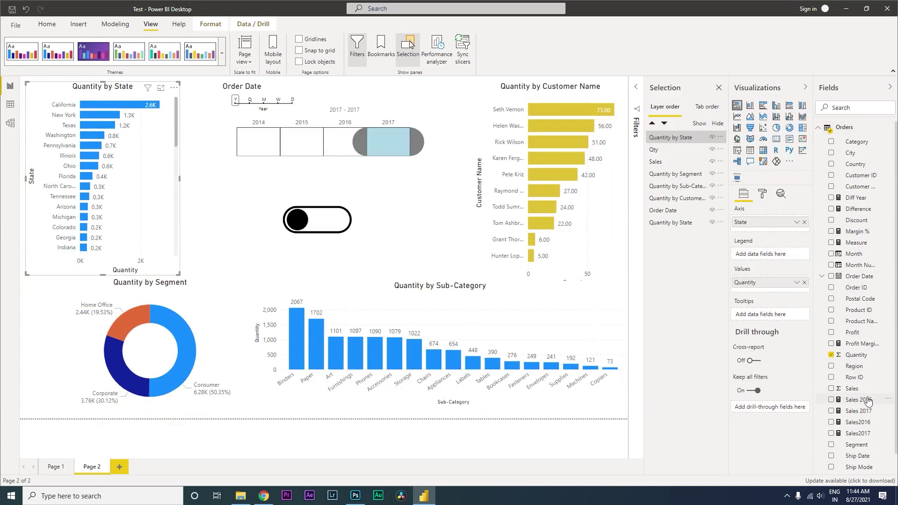
{"action": "left_click_drag", "start_coordinate": [860, 393], "coordinate": [767, 292]}
{"action": "left_click", "coordinate": [804, 282]}
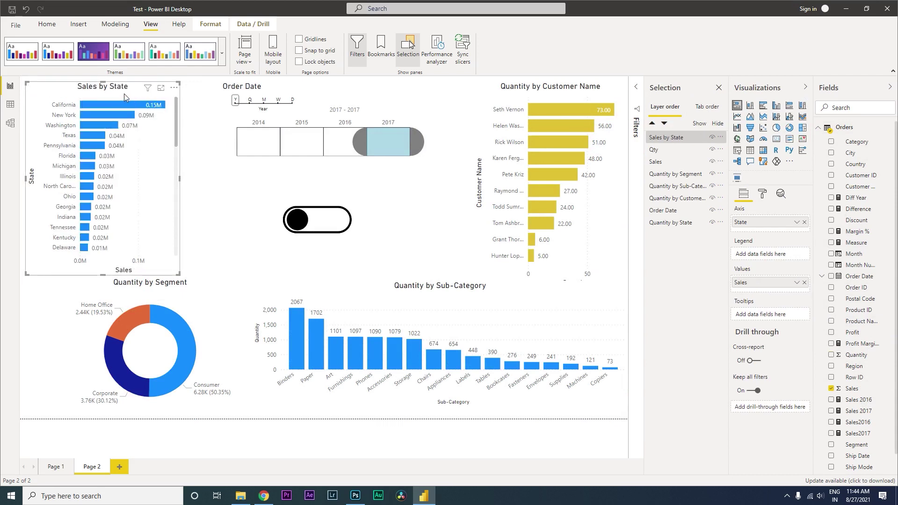
Step: Create a Sales by Customer Name copy aligned over the Quantity by Customer Name chart
{"action": "left_click", "coordinate": [544, 92]}
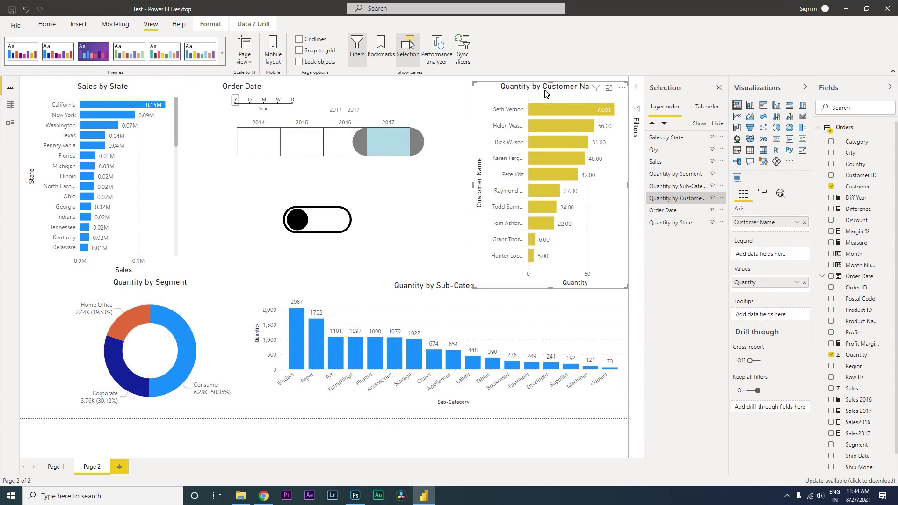
{"action": "key", "text": "ctrl+v"}
{"action": "left_click_drag", "start_coordinate": [524, 97], "coordinate": [526, 97]}
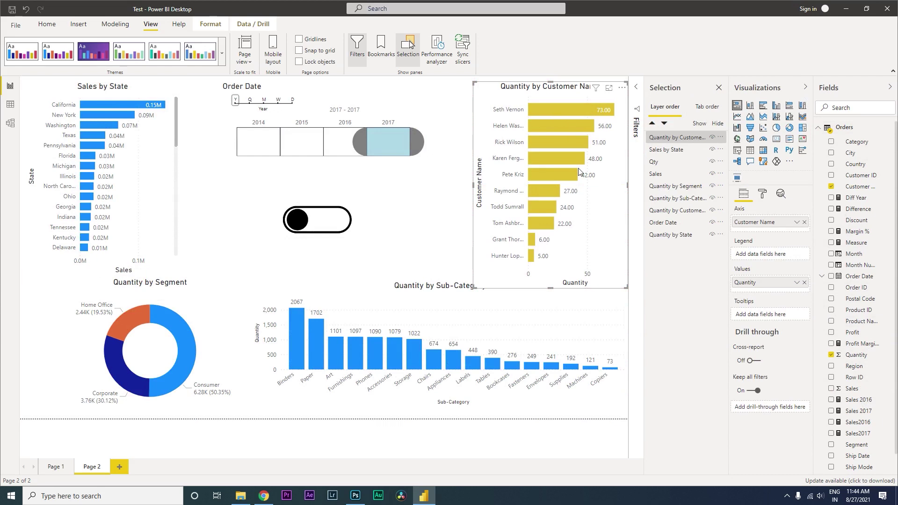
{"action": "left_click_drag", "start_coordinate": [851, 389], "coordinate": [780, 293]}
{"action": "left_click", "coordinate": [804, 283]}
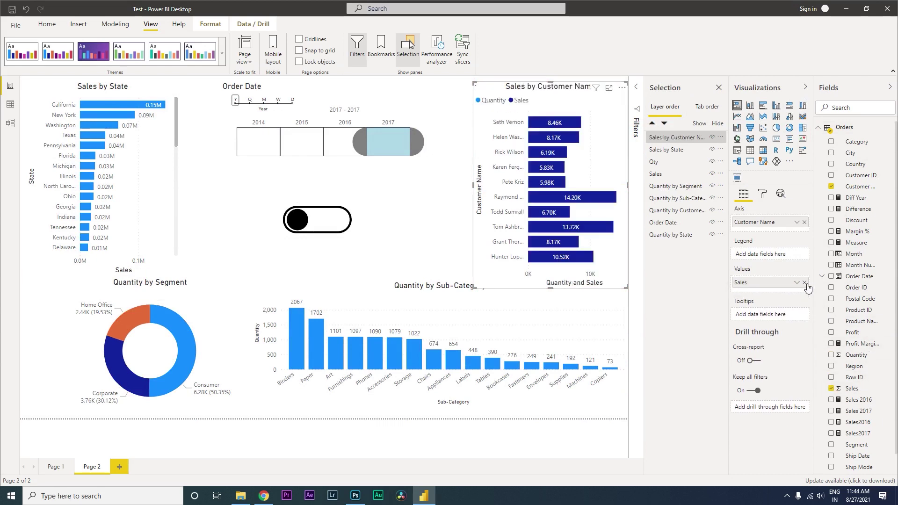
Step: Duplicate the Sub-Category chart and Segment donut, switching each copy's value to Sales
{"action": "left_click", "coordinate": [418, 297]}
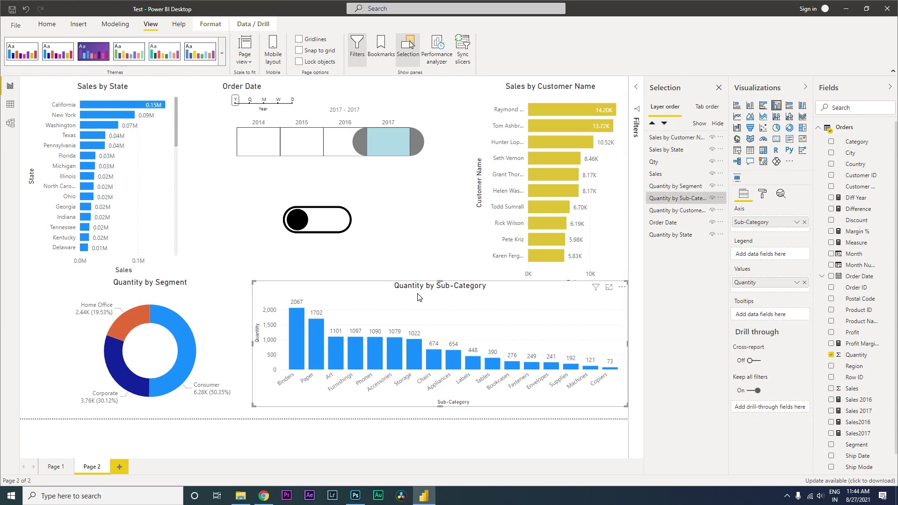
{"action": "key", "text": "ctrl+c"}
{"action": "key", "text": "ctrl+v"}
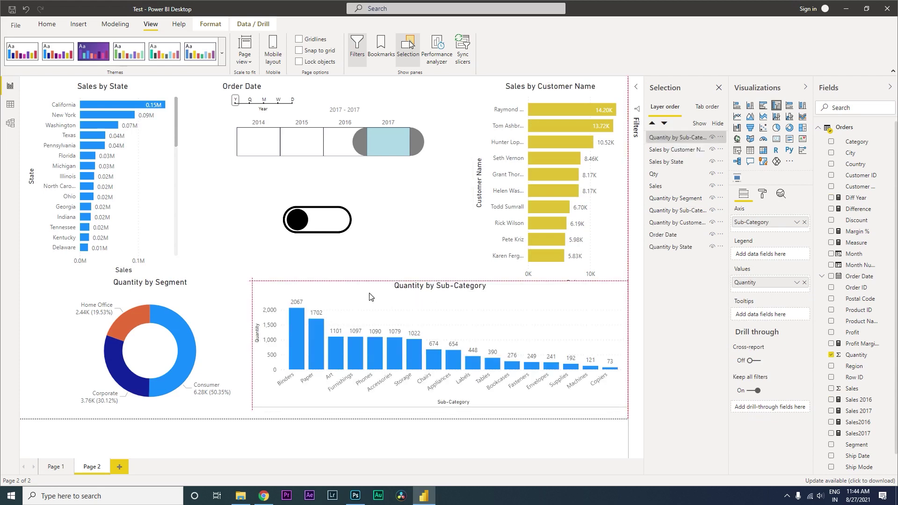
{"action": "left_click_drag", "start_coordinate": [860, 393], "coordinate": [767, 282]}
{"action": "left_click", "coordinate": [675, 198]}
{"action": "key", "text": "ctrl+c"}
{"action": "key", "text": "ctrl+v"}
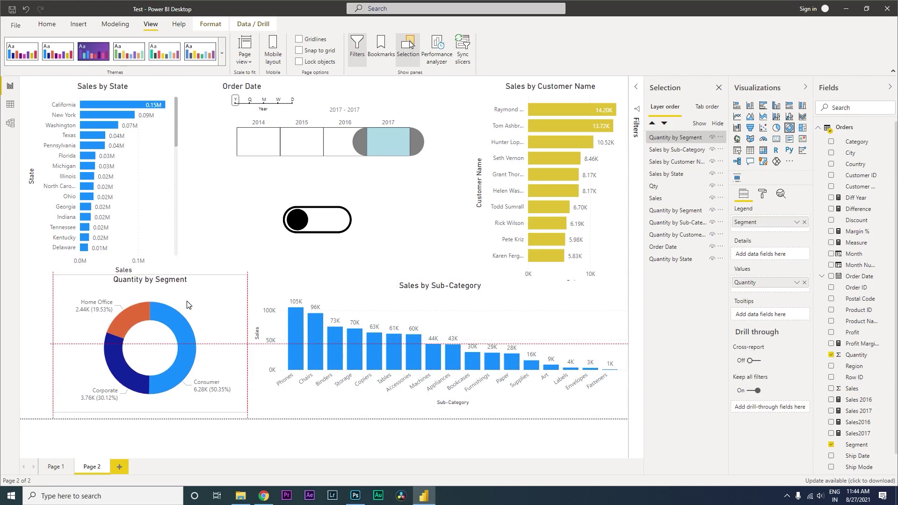
{"action": "left_click_drag", "start_coordinate": [869, 409], "coordinate": [767, 283]}
{"action": "left_click", "coordinate": [375, 255]}
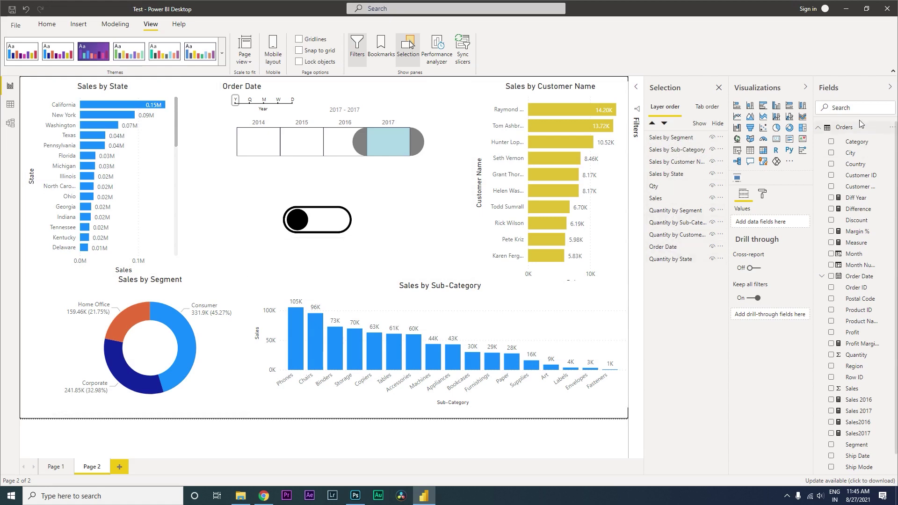
Step: Collapse the Fields and Visualizations panes, open Bookmarks and delete the old Qty bookmark
{"action": "left_click", "coordinate": [888, 90]}
{"action": "left_click", "coordinate": [885, 92]}
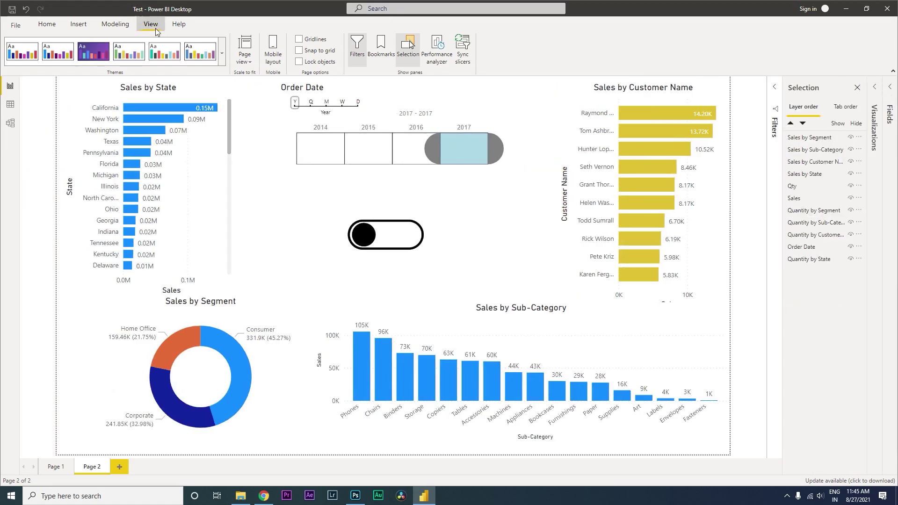
{"action": "left_click", "coordinate": [378, 54]}
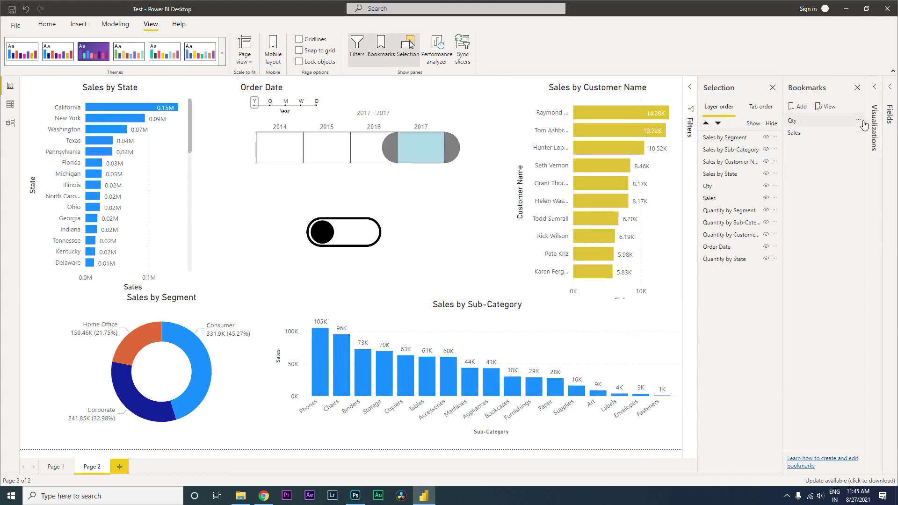
{"action": "left_click", "coordinate": [860, 121]}
{"action": "left_click", "coordinate": [814, 125]}
{"action": "left_click", "coordinate": [859, 121]}
{"action": "left_click", "coordinate": [811, 147]}
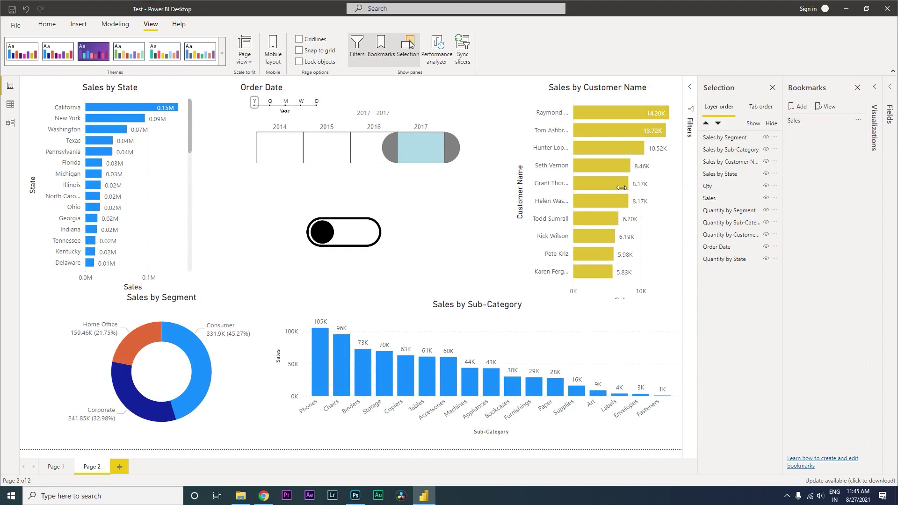
Step: Add two new bookmarks and name them Qty and Sales
{"action": "left_click", "coordinate": [800, 109]}
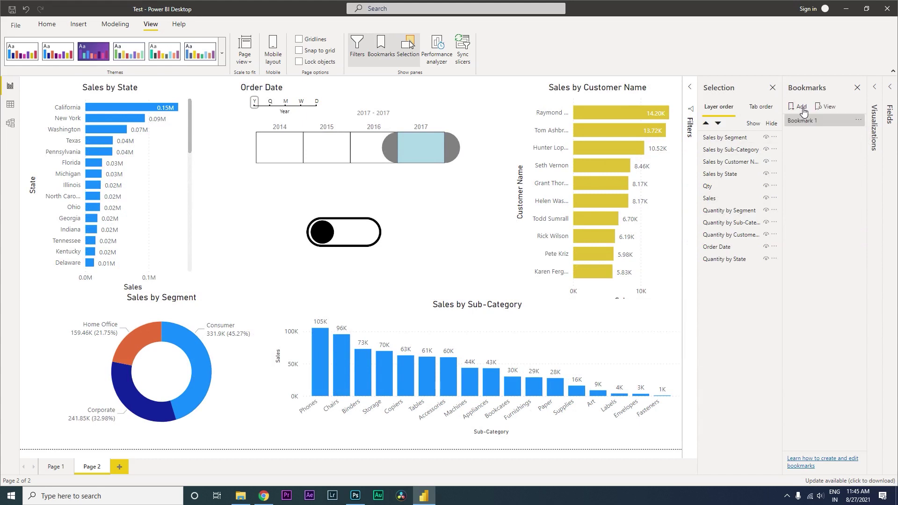
{"action": "double_click", "coordinate": [806, 123]}
{"action": "type", "text": "Qty"}
{"action": "key", "text": "Return"}
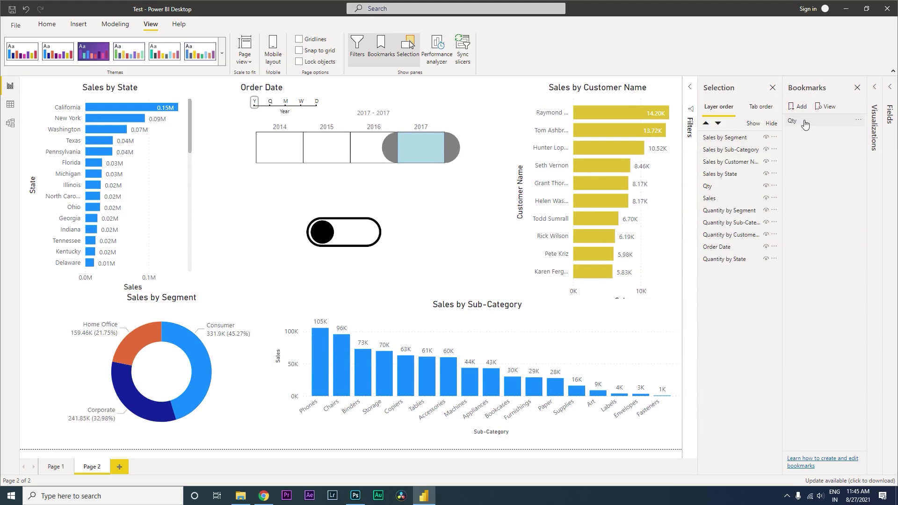
{"action": "left_click", "coordinate": [798, 106]}
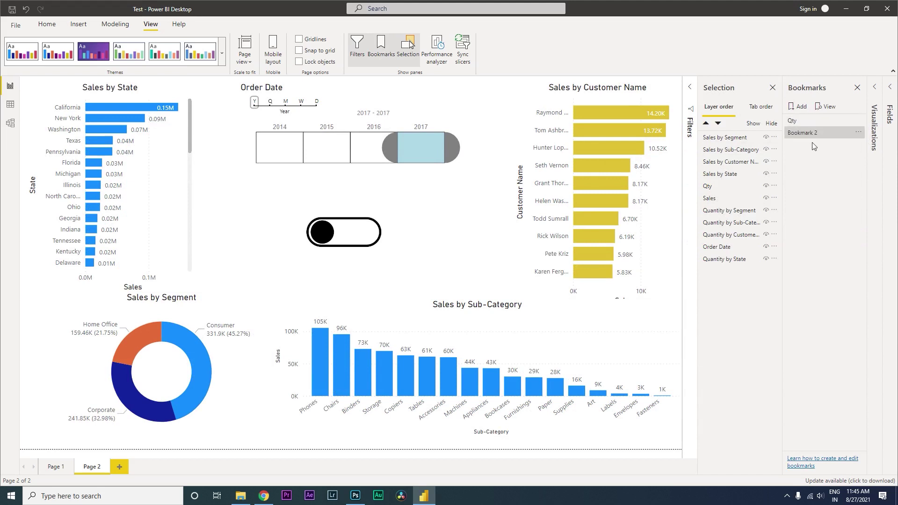
{"action": "double_click", "coordinate": [813, 134]}
{"action": "type", "text": "Sales"}
{"action": "key", "text": "Return"}
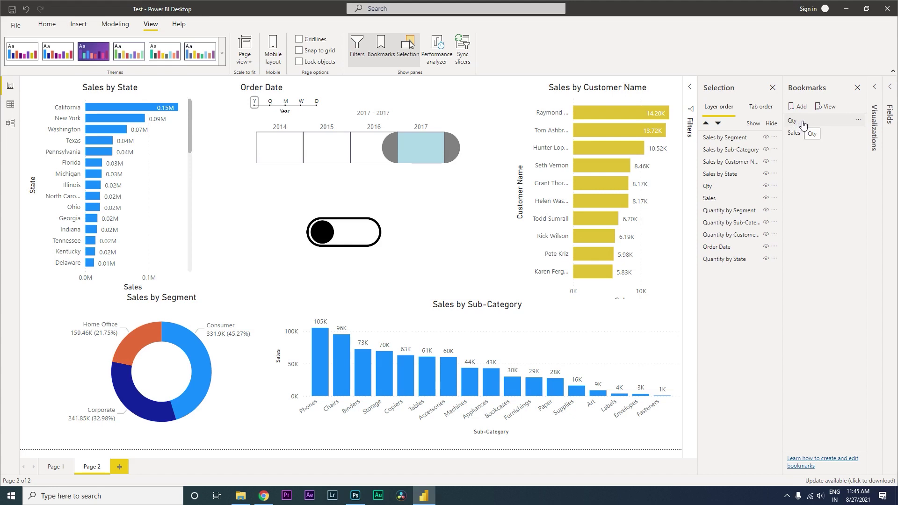
Step: Apply Qty and hide the Sales Segment, Sub-Category, Customer Name, State charts and Sales toggle image
{"action": "left_click", "coordinate": [803, 126]}
{"action": "left_click", "coordinate": [767, 138]}
{"action": "left_click", "coordinate": [767, 150]}
{"action": "left_click", "coordinate": [766, 162]}
{"action": "left_click", "coordinate": [766, 175]}
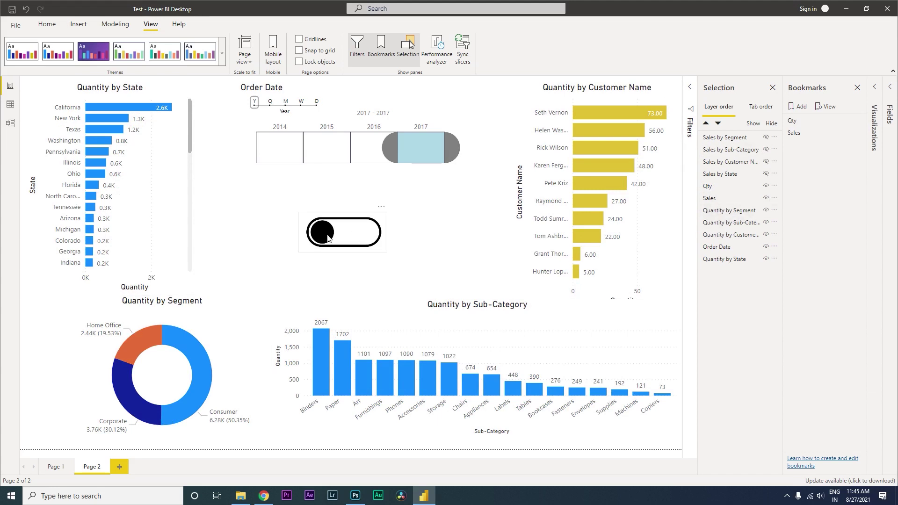
{"action": "left_click", "coordinate": [767, 198]}
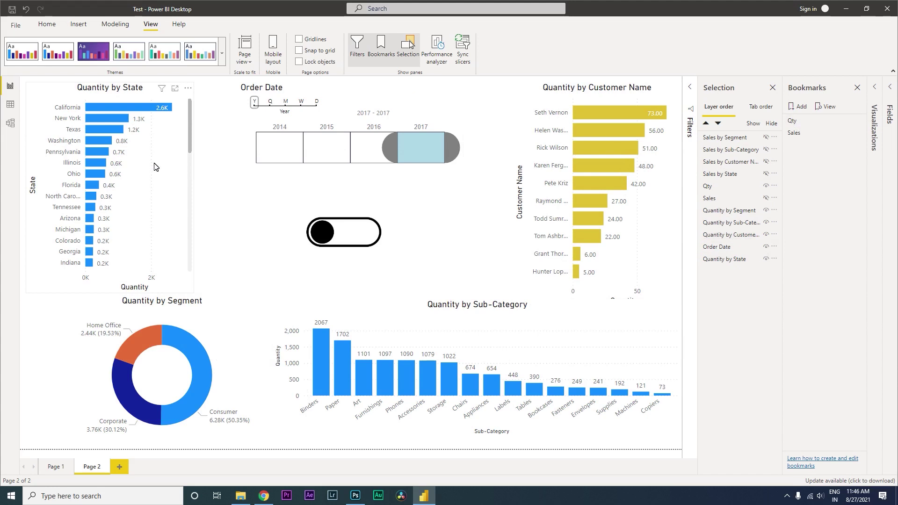
Step: Update the Qty bookmark with this view, then test switching between Qty and Sales bookmarks
{"action": "left_click", "coordinate": [859, 122]}
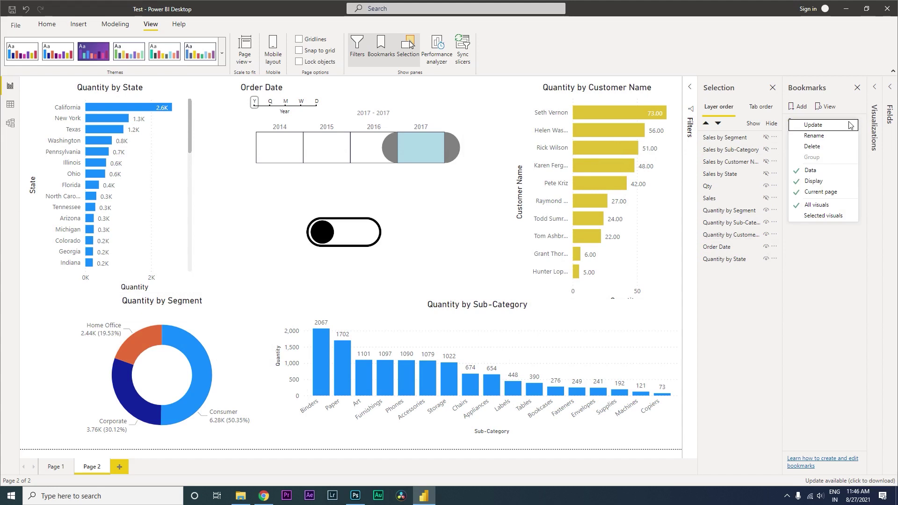
{"action": "left_click", "coordinate": [812, 127]}
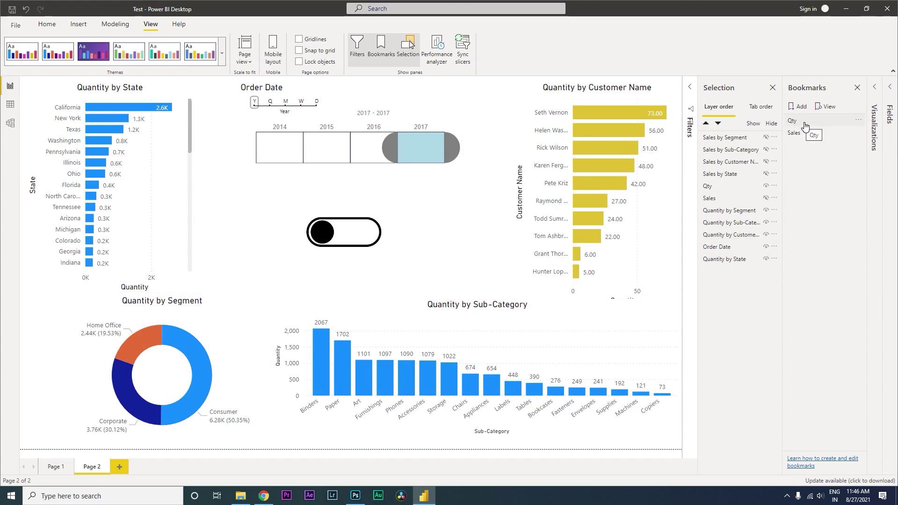
{"action": "left_click", "coordinate": [805, 124]}
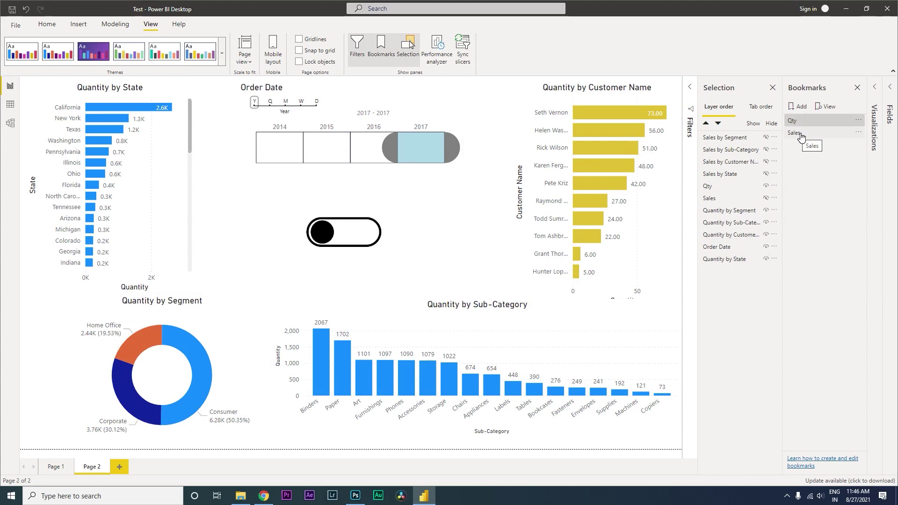
{"action": "left_click", "coordinate": [801, 135]}
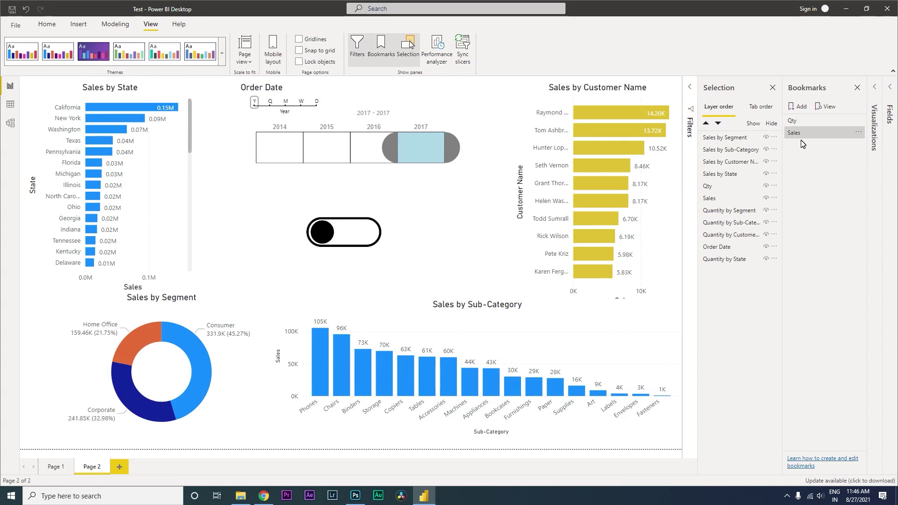
Step: Hide the Qty toggle image and the Quantity Segment, Sub-Category and Customer Name charts
{"action": "left_click", "coordinate": [766, 186]}
{"action": "left_click", "coordinate": [767, 211]}
{"action": "left_click", "coordinate": [767, 222]}
{"action": "left_click", "coordinate": [767, 235]}
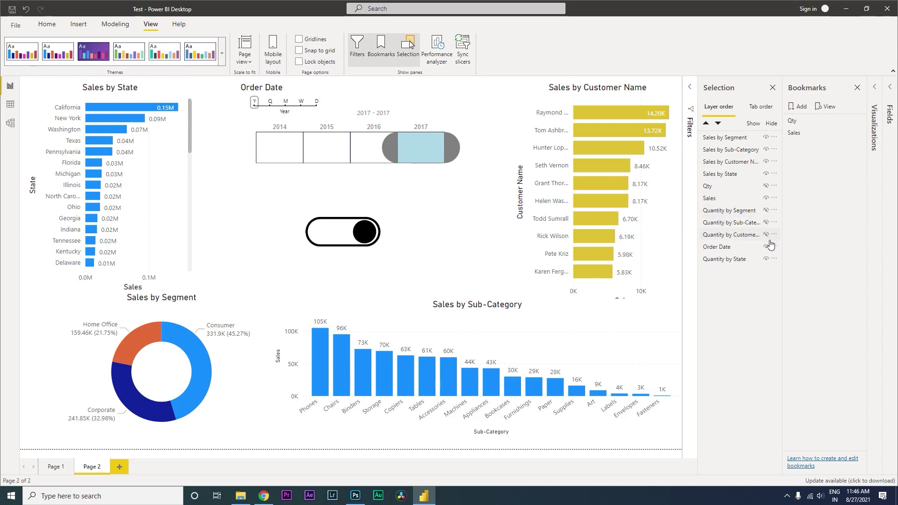
{"action": "left_click", "coordinate": [766, 246]}
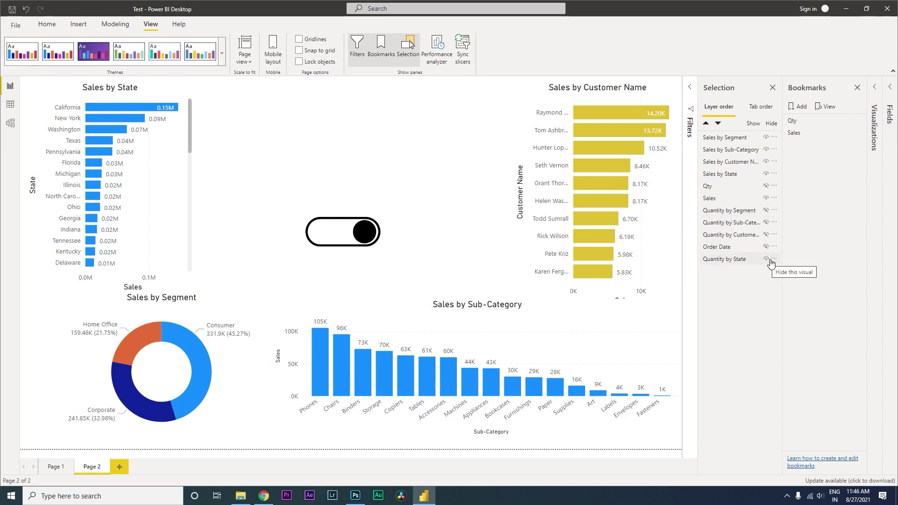
{"action": "left_click", "coordinate": [766, 247]}
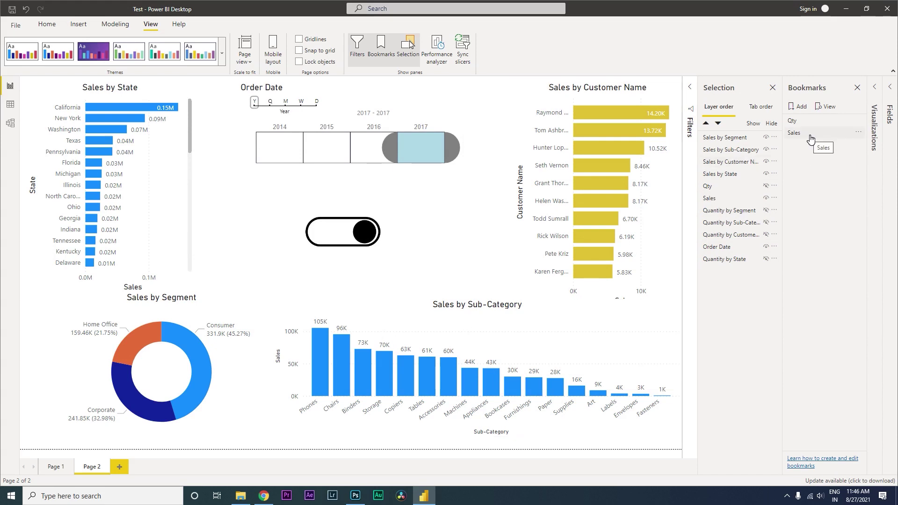
Step: Update the Sales bookmark with the current view and apply it
{"action": "left_click", "coordinate": [858, 133]}
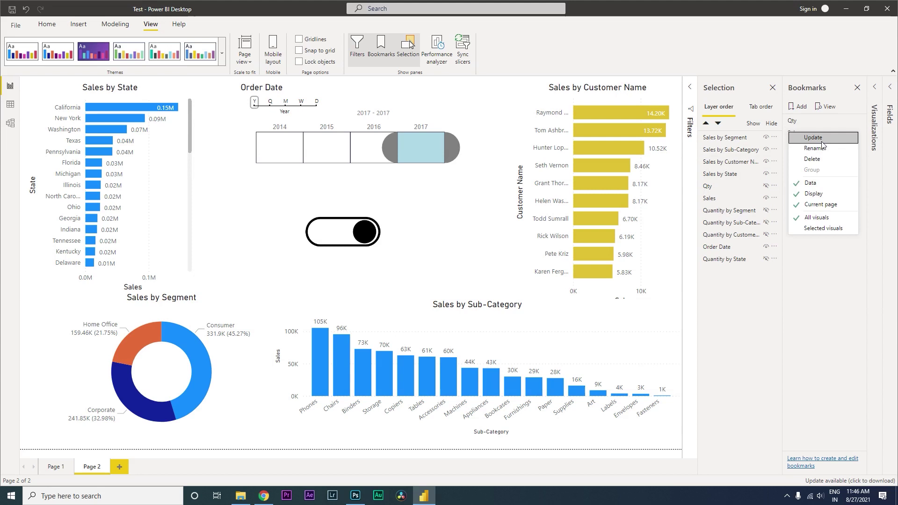
{"action": "left_click", "coordinate": [814, 139]}
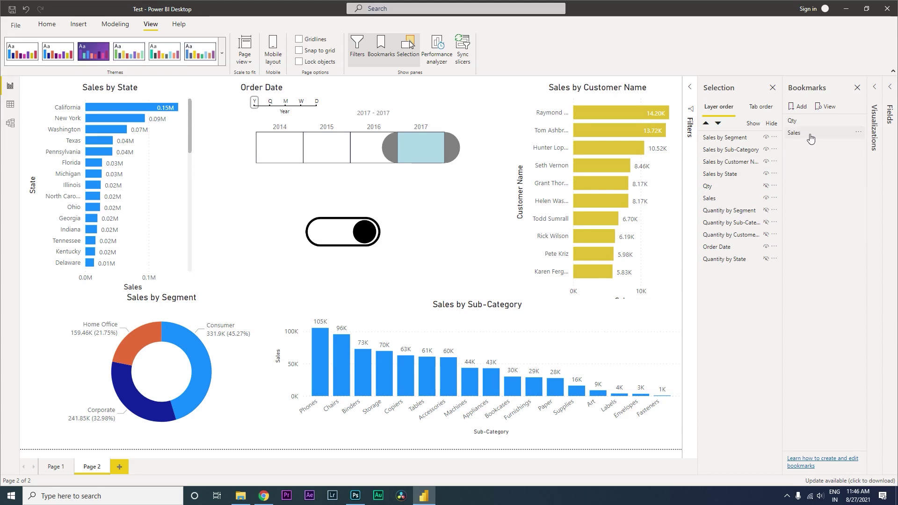
{"action": "left_click", "coordinate": [811, 135]}
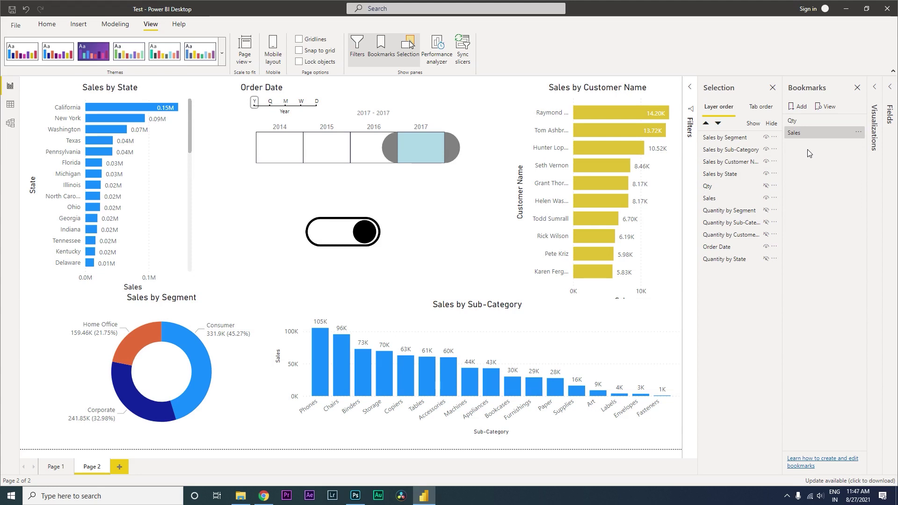
{"action": "left_click", "coordinate": [798, 123]}
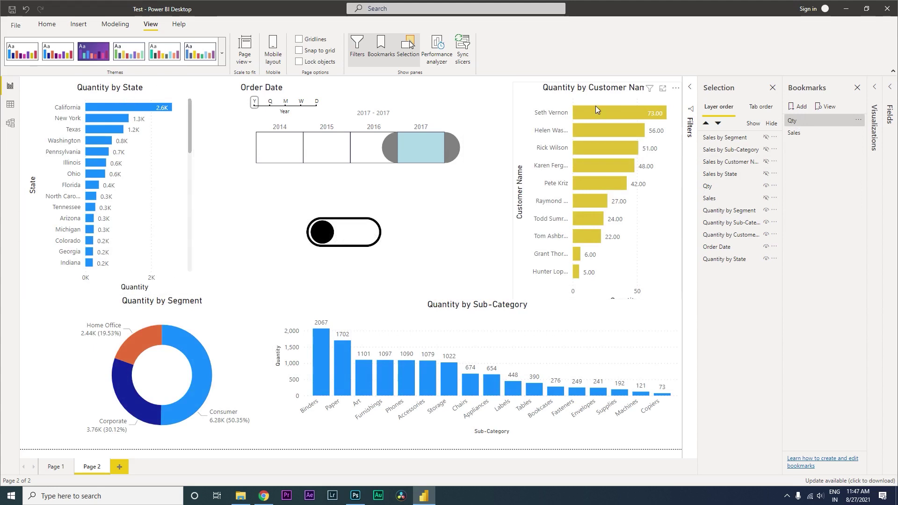
{"action": "left_click", "coordinate": [803, 136]}
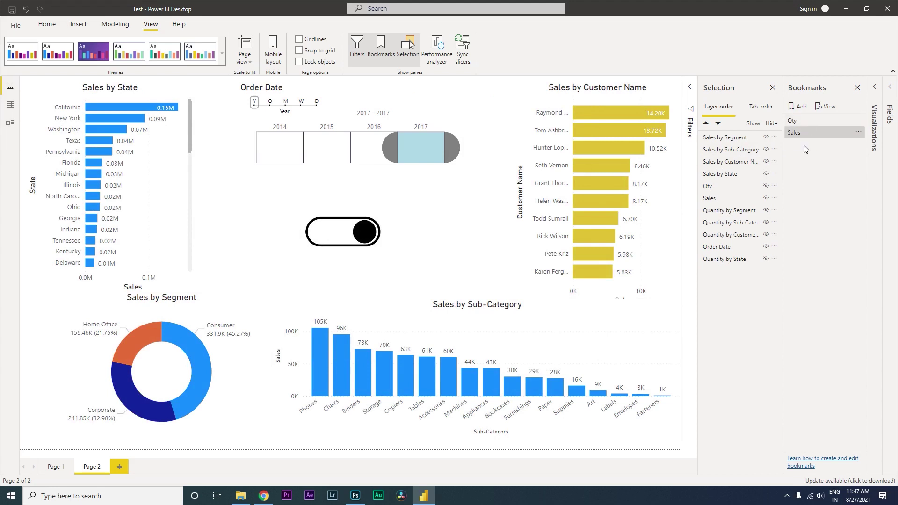
{"action": "left_click", "coordinate": [356, 234]}
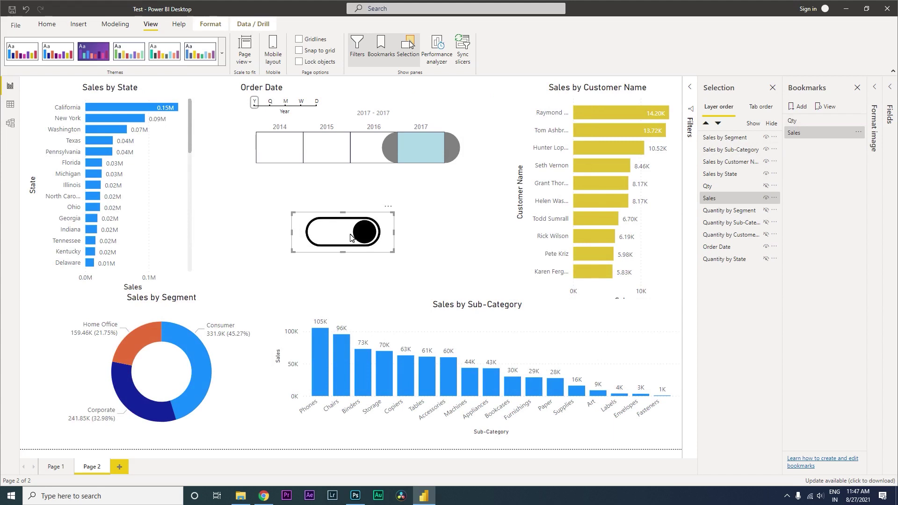
Step: Give the first toggle image a bookmark action that jumps to the Sales bookmark
{"action": "left_click", "coordinate": [879, 100]}
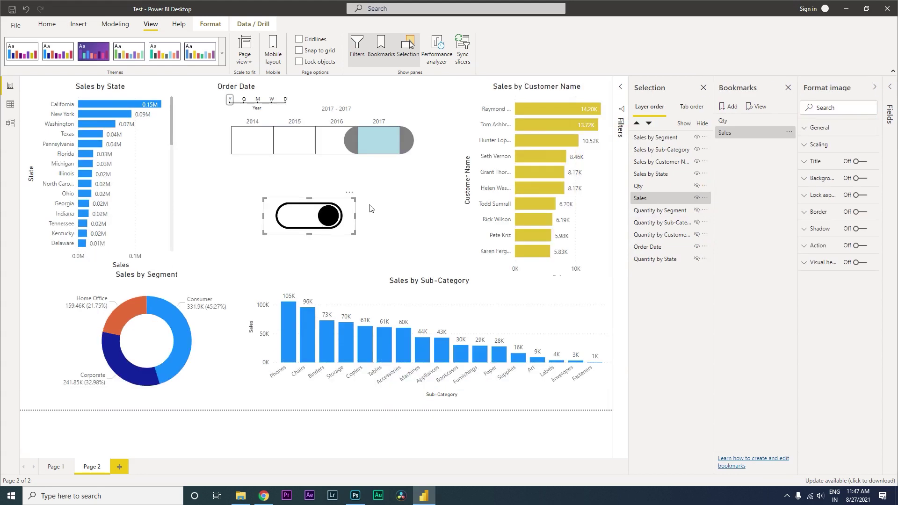
{"action": "left_click", "coordinate": [861, 246]}
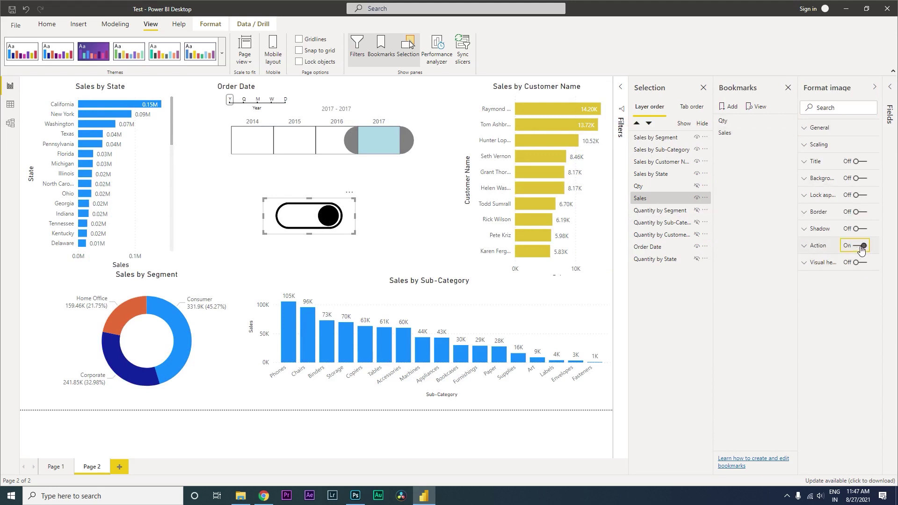
{"action": "left_click", "coordinate": [807, 248]}
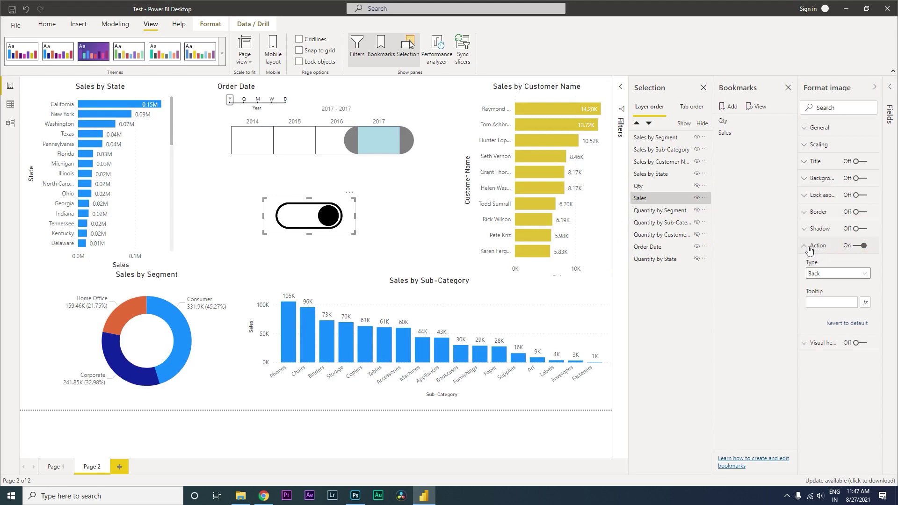
{"action": "left_click", "coordinate": [831, 277]}
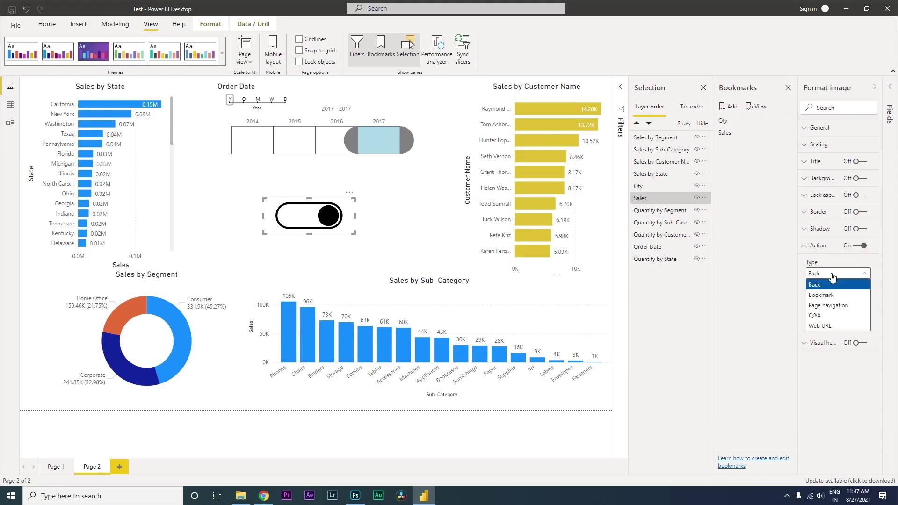
{"action": "left_click", "coordinate": [835, 294]}
{"action": "left_click", "coordinate": [837, 302]}
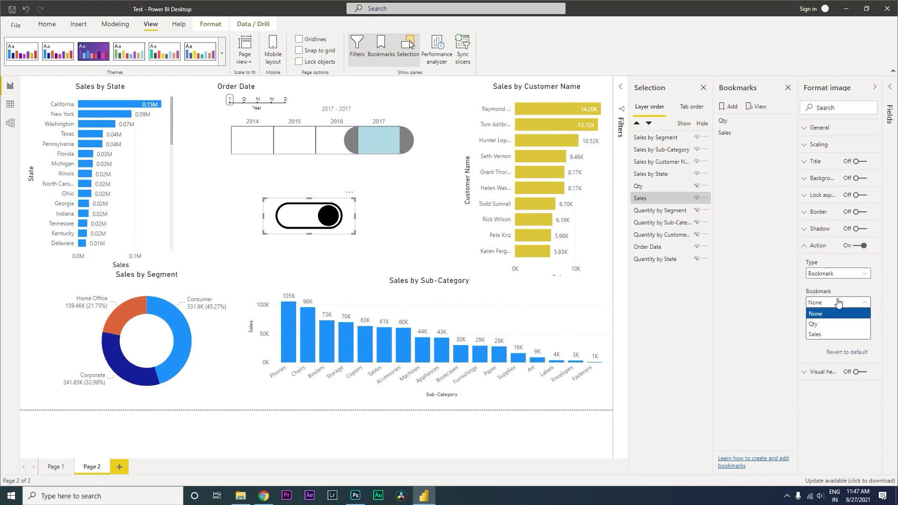
{"action": "left_click", "coordinate": [831, 334]}
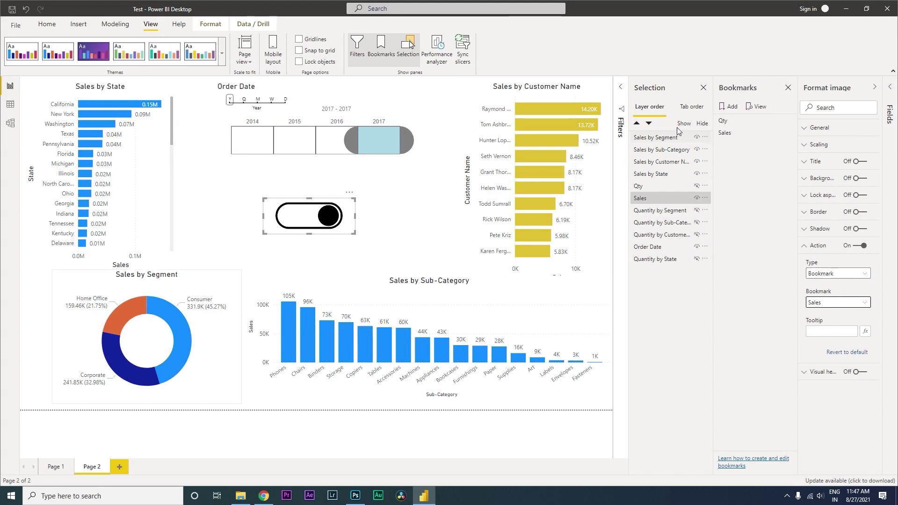
Step: Under the Qty bookmark, link the Qty toggle image to the Qty bookmark and test it
{"action": "left_click", "coordinate": [733, 126]}
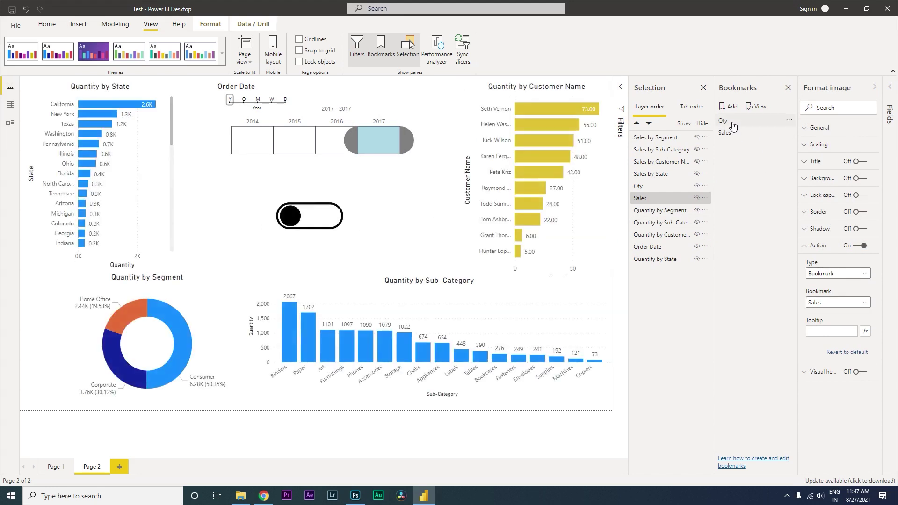
{"action": "left_click", "coordinate": [315, 226]}
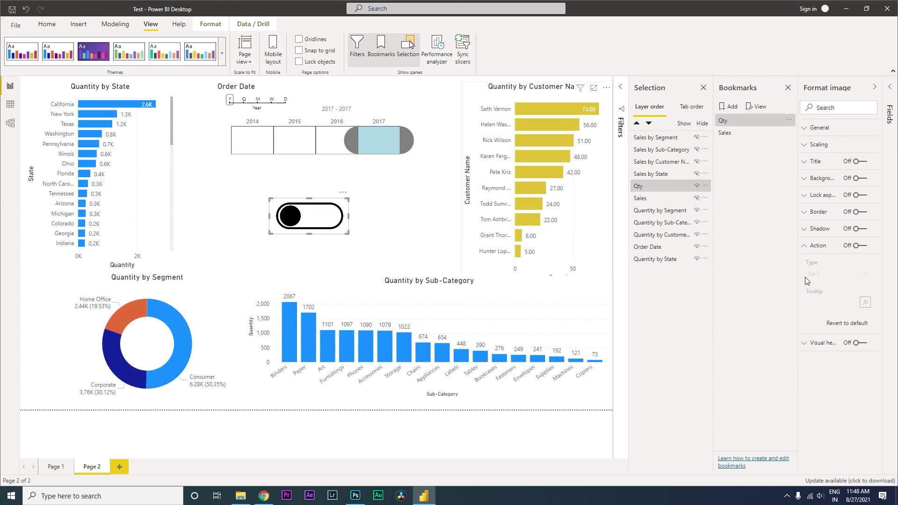
{"action": "left_click", "coordinate": [865, 246]}
{"action": "left_click", "coordinate": [837, 274]}
{"action": "left_click", "coordinate": [836, 296]}
{"action": "left_click", "coordinate": [834, 304]}
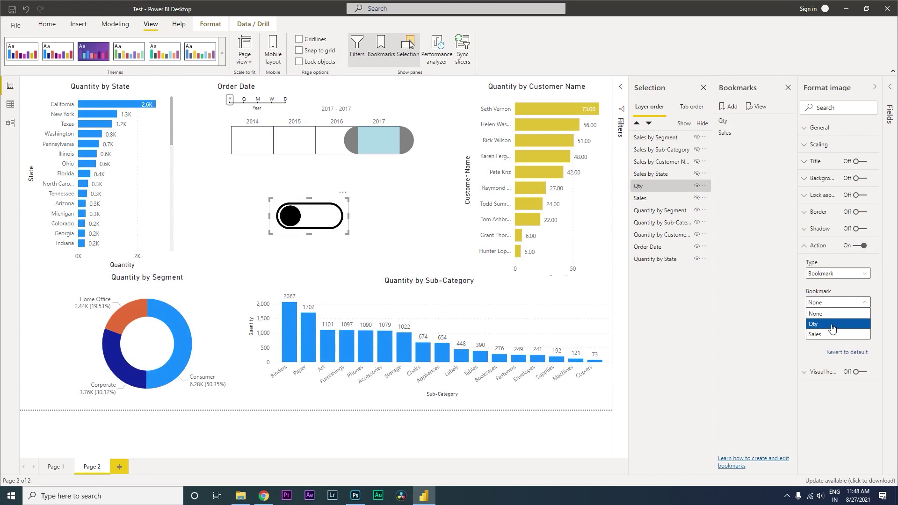
{"action": "left_click", "coordinate": [832, 325]}
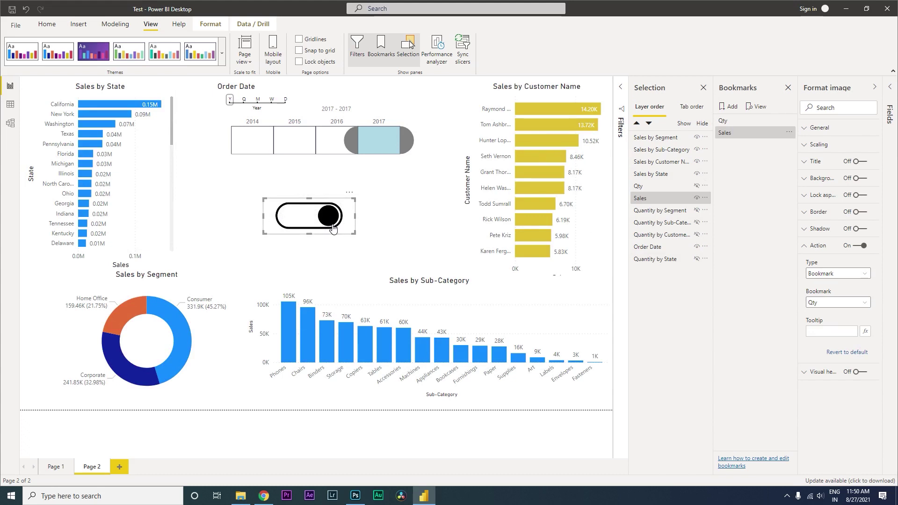
{"action": "left_click", "coordinate": [318, 221], "text": "ctrl"}
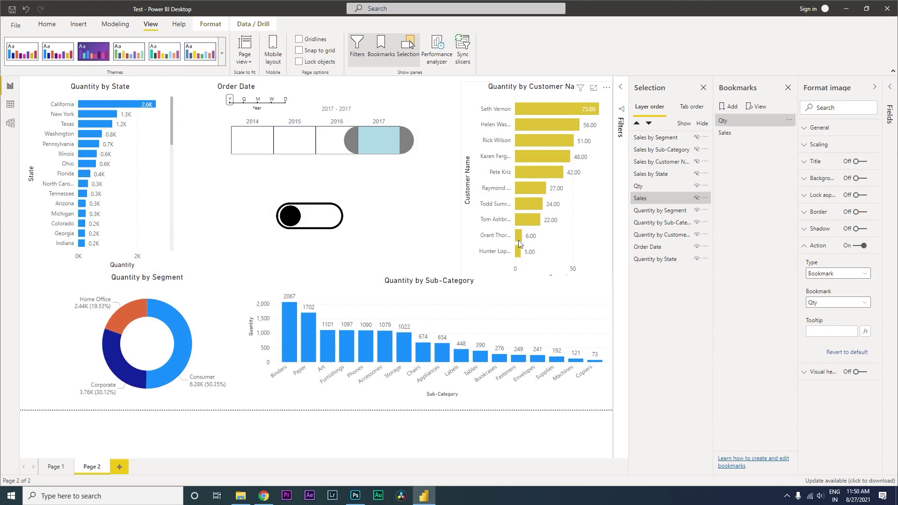
{"action": "left_click", "coordinate": [303, 217], "text": "ctrl"}
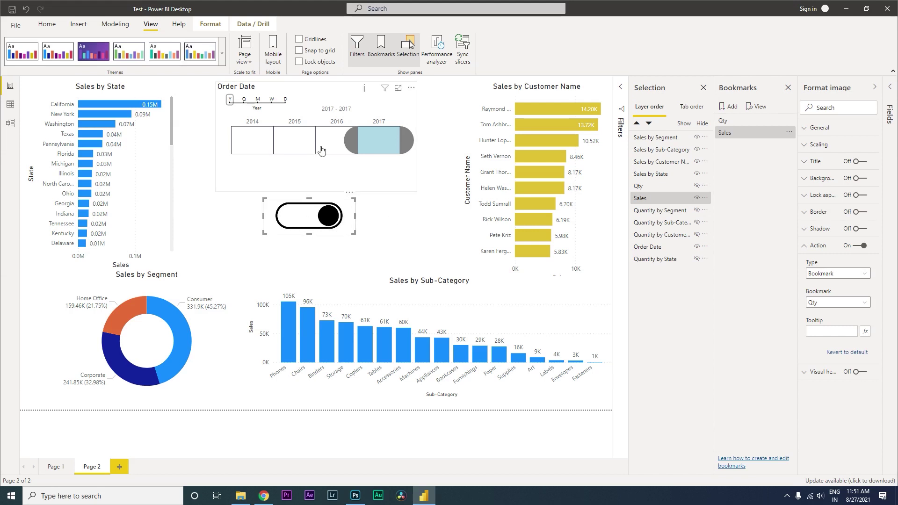
Step: Add a bold, size 11 'Quantity' text box and place it beside the toggle
{"action": "left_click", "coordinate": [78, 27]}
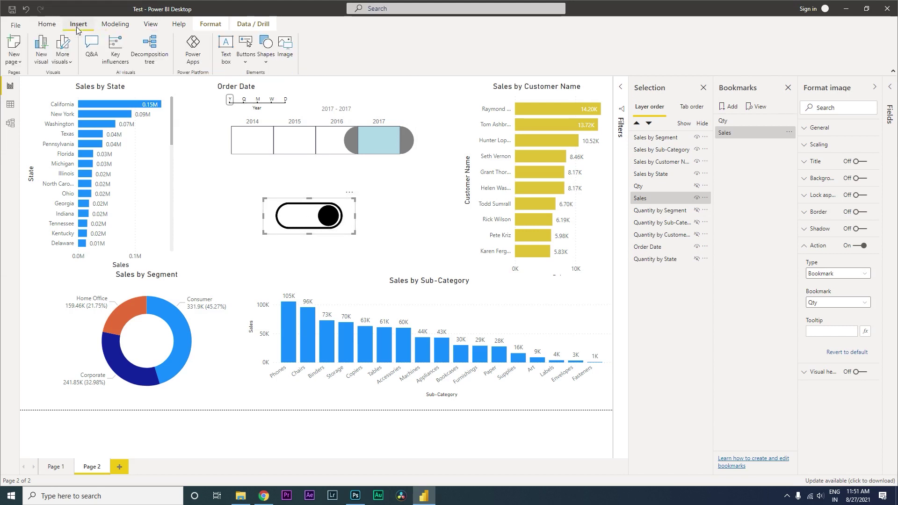
{"action": "left_click", "coordinate": [229, 62]}
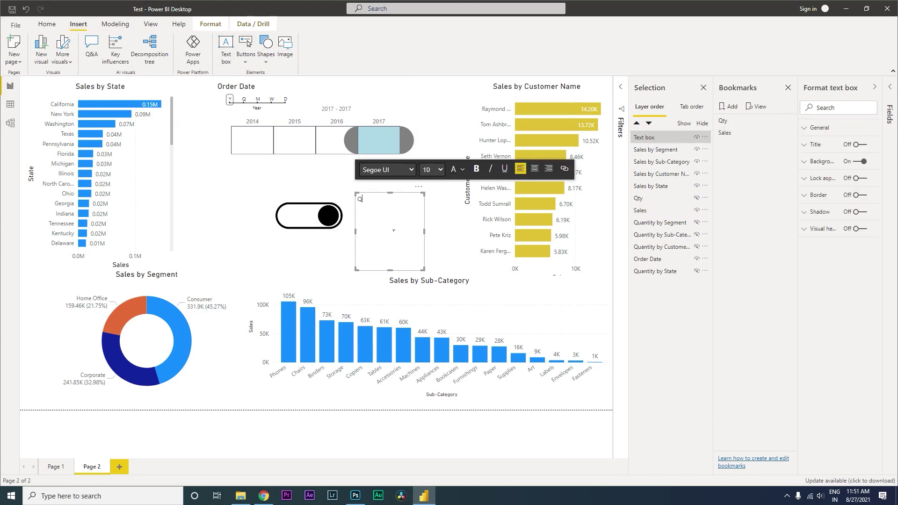
{"action": "key", "text": "ctrl+a"}
{"action": "left_click", "coordinate": [476, 169]}
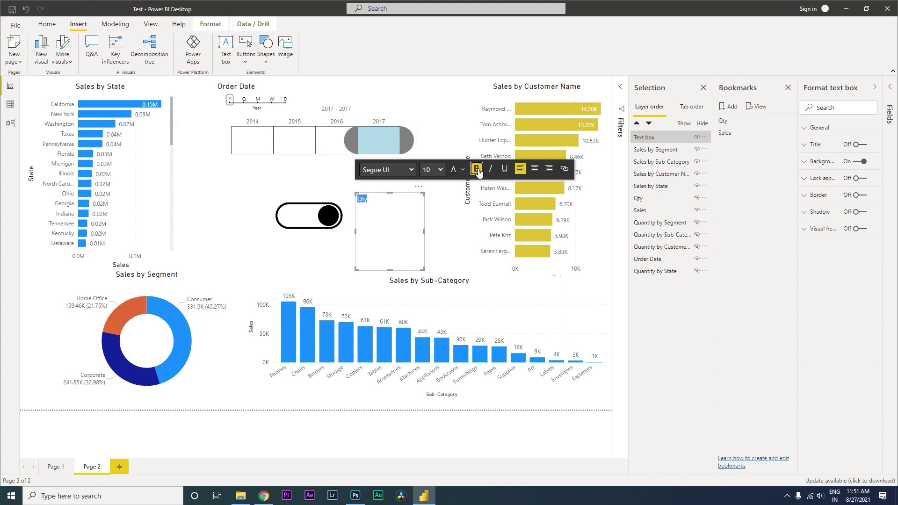
{"action": "left_click", "coordinate": [435, 172]}
{"action": "left_click", "coordinate": [433, 223]}
{"action": "left_click", "coordinate": [425, 276]}
{"action": "left_click", "coordinate": [422, 267]}
{"action": "left_click_drag", "start_coordinate": [423, 269], "coordinate": [269, 222]}
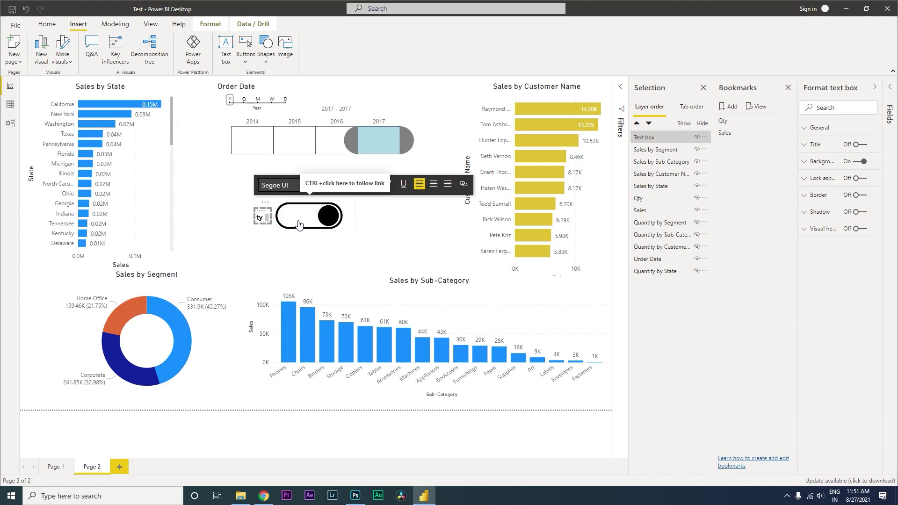
{"action": "left_click_drag", "start_coordinate": [260, 217], "coordinate": [368, 223]}
{"action": "left_click", "coordinate": [262, 221]}
Step: Duplicate the Quantity label and change the copy's text to 'Sales'
{"action": "key", "text": "ctrl+c"}
{"action": "key", "text": "ctrl+v"}
{"action": "double_click", "coordinate": [362, 216]}
{"action": "type", "text": "Sa"}
{"action": "left_click", "coordinate": [426, 229]}
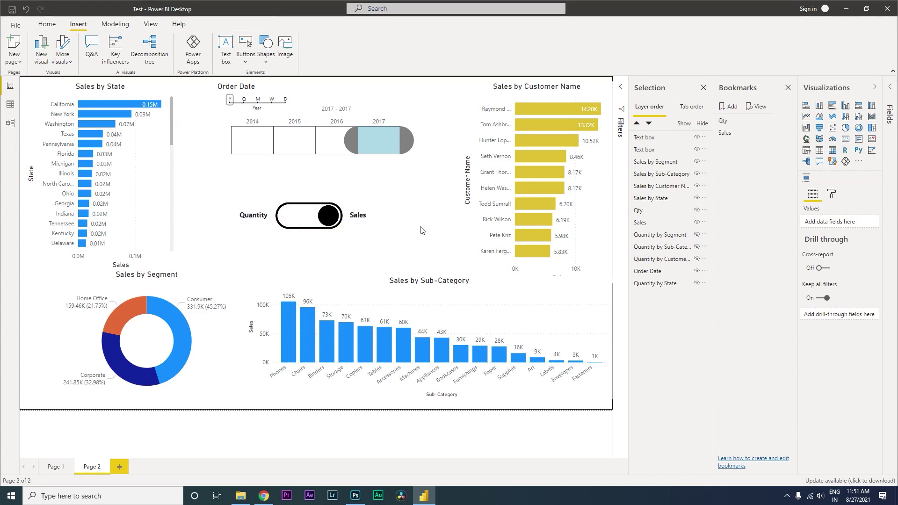
{"action": "left_click", "coordinate": [327, 223], "text": "ctrl"}
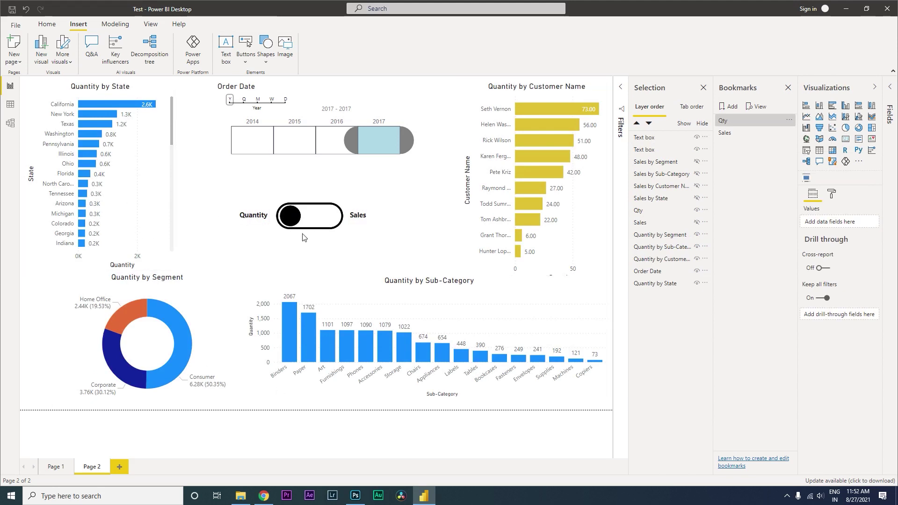
{"action": "left_click", "coordinate": [317, 223], "text": "ctrl"}
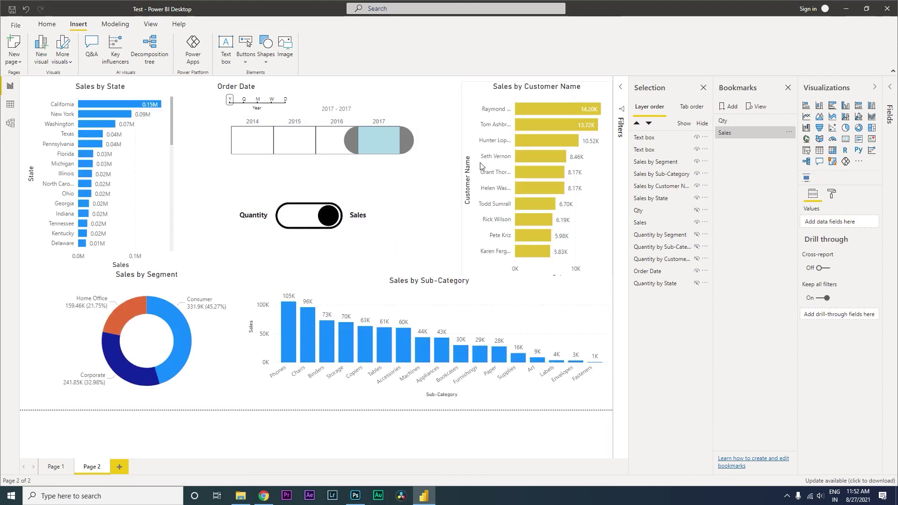